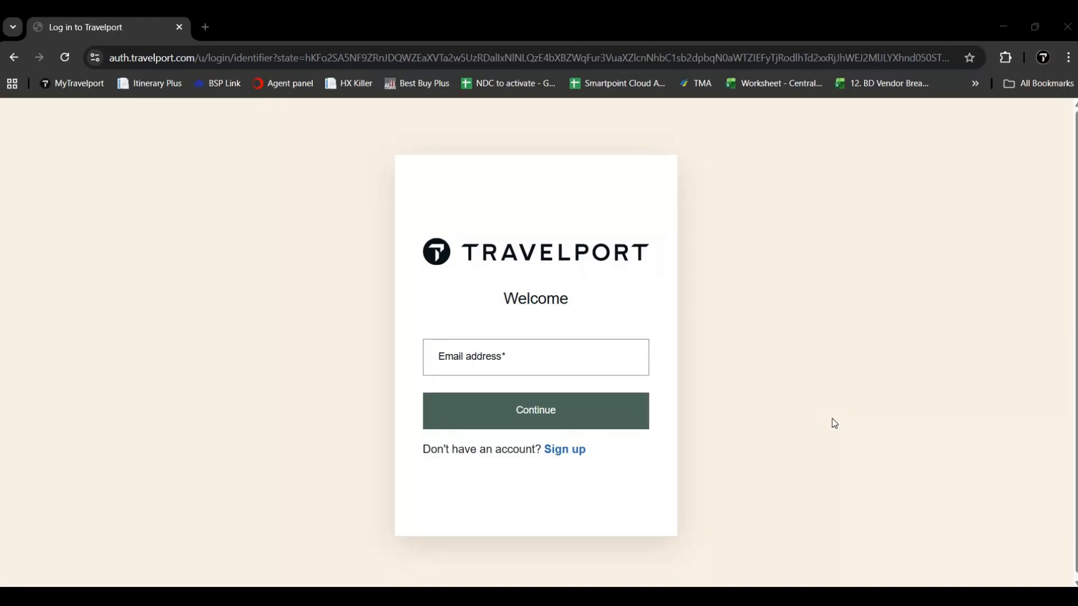
# Step: Go to my.travelport.com so the sign-in page loads with the saved work email filled in
pyautogui.click(298, 63)
pyautogui.write('my')
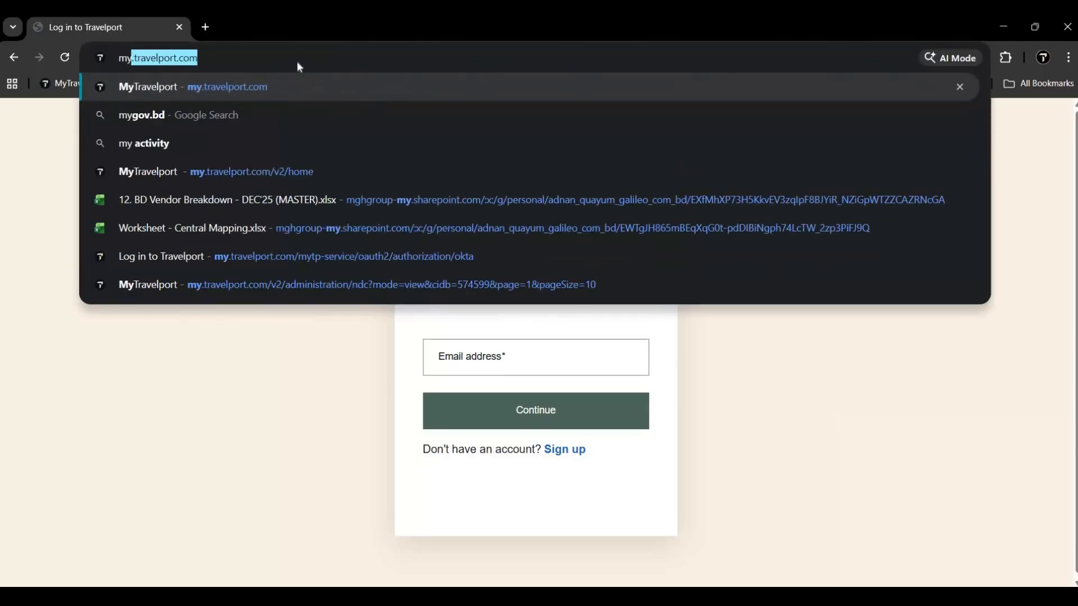
pyautogui.write('.tra')
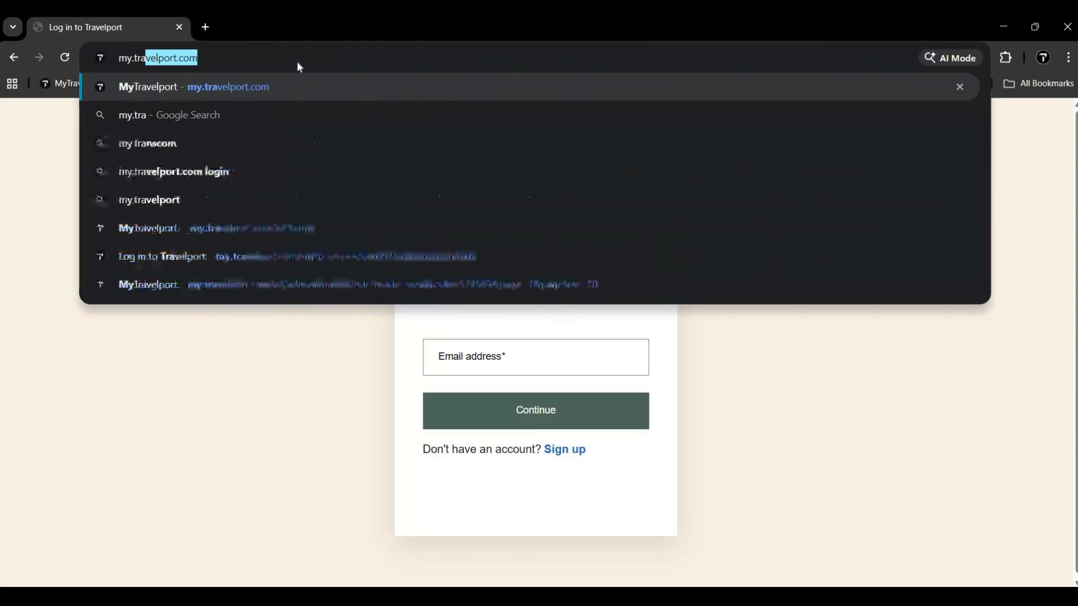
pyautogui.write('velport.com')
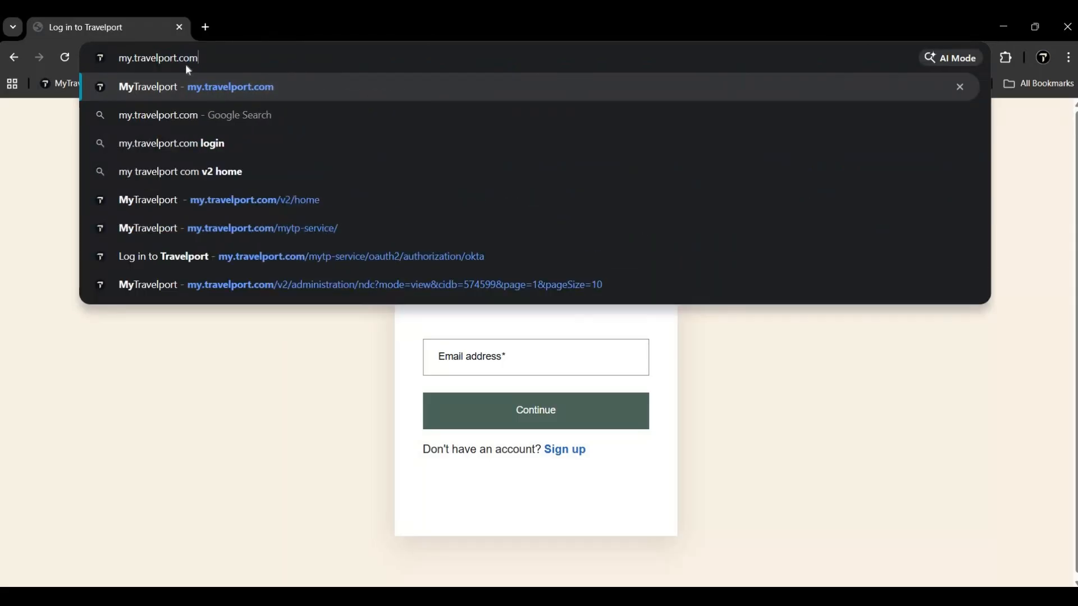
pyautogui.press('Return')
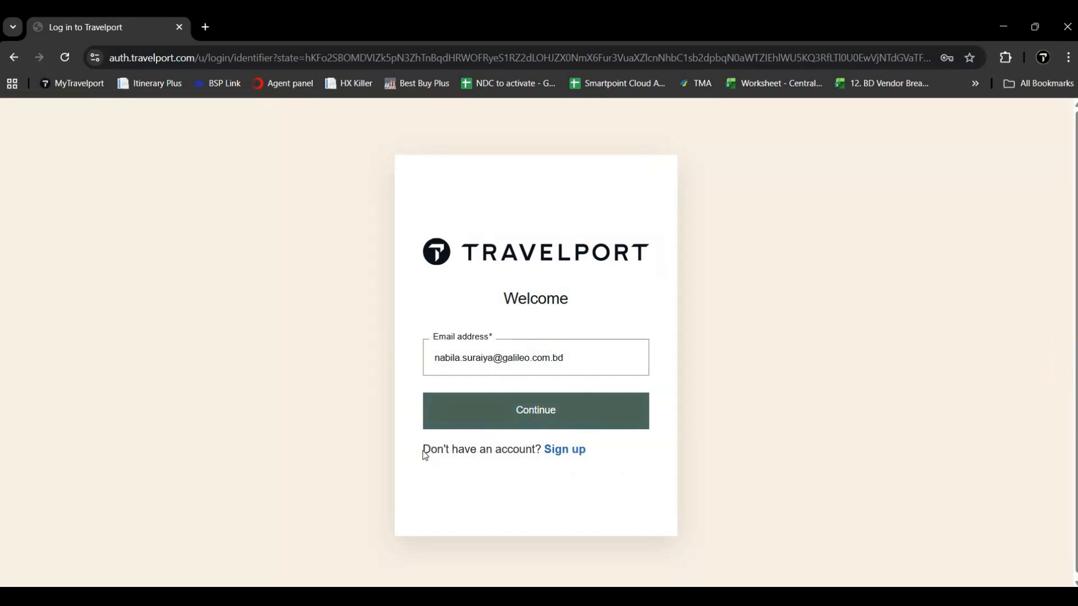
pyautogui.moveTo(423, 452); pyautogui.dragTo(543, 453)
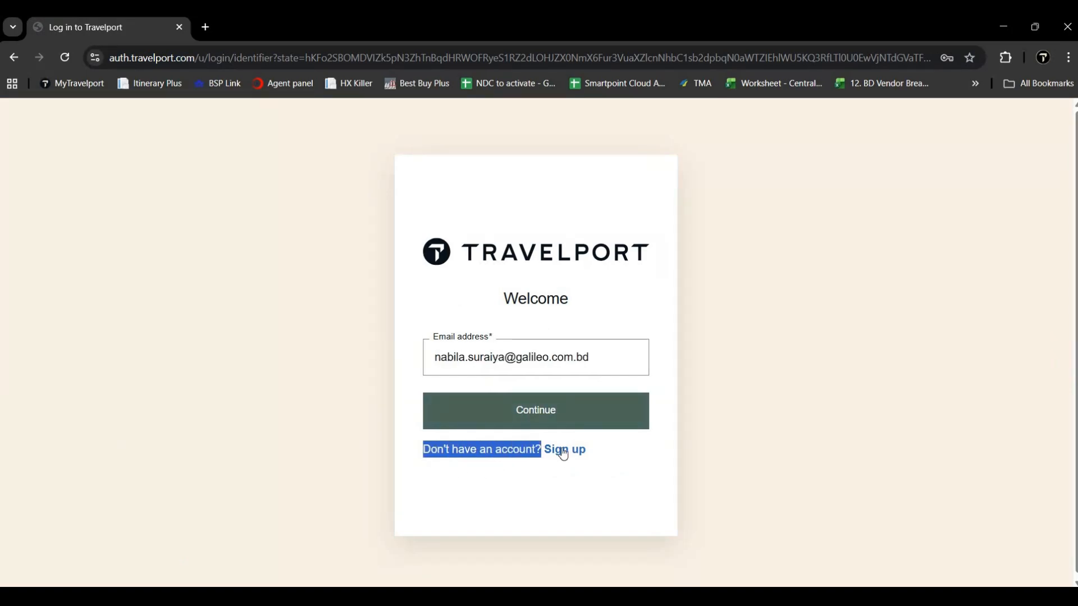
# Step: Start a new account and enter a test work email address, dismissing the autofill and chat popups
pyautogui.click(564, 453)
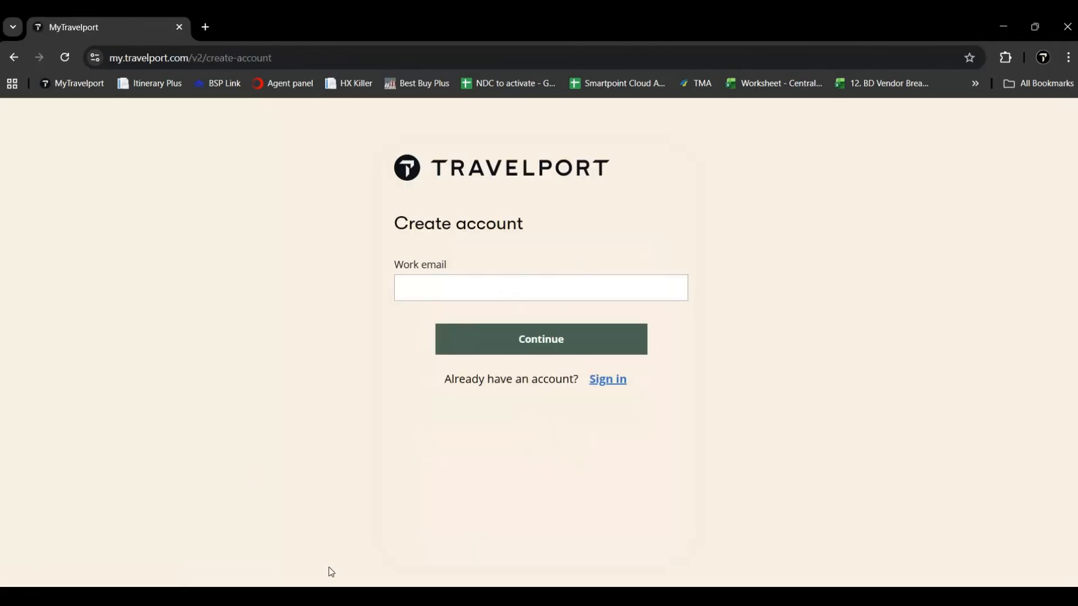
pyautogui.click(448, 292)
pyautogui.click(385, 381)
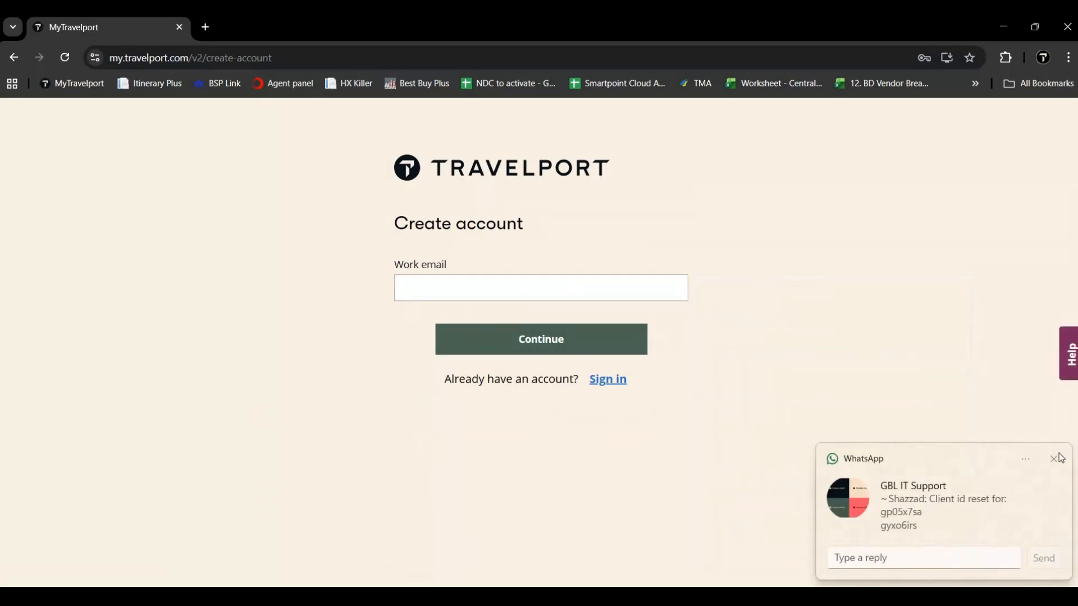
pyautogui.click(1057, 457)
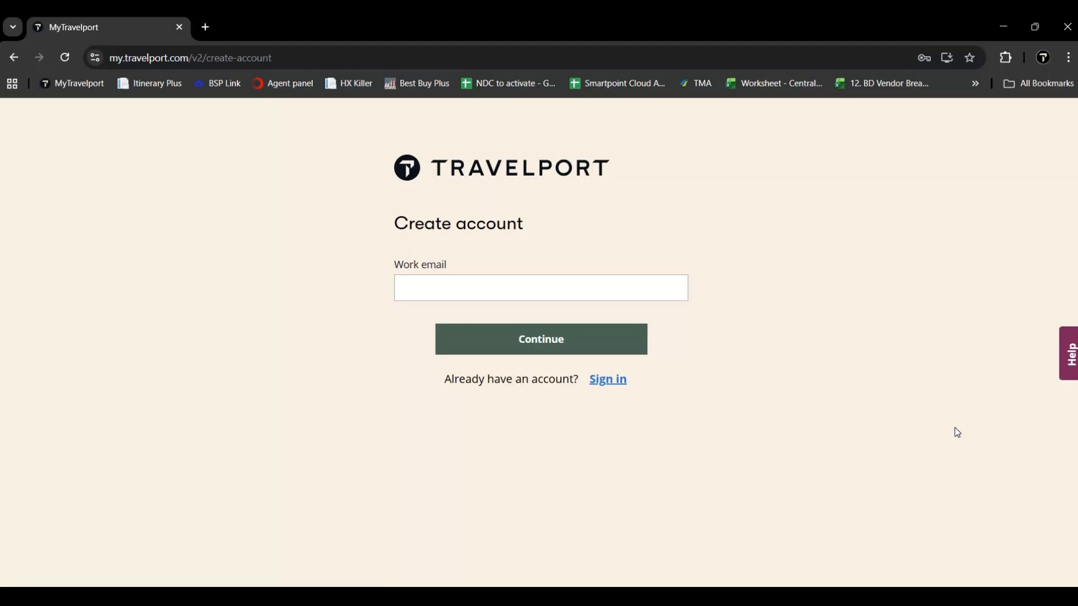
pyautogui.click(526, 288)
pyautogui.click(355, 463)
pyautogui.click(424, 283)
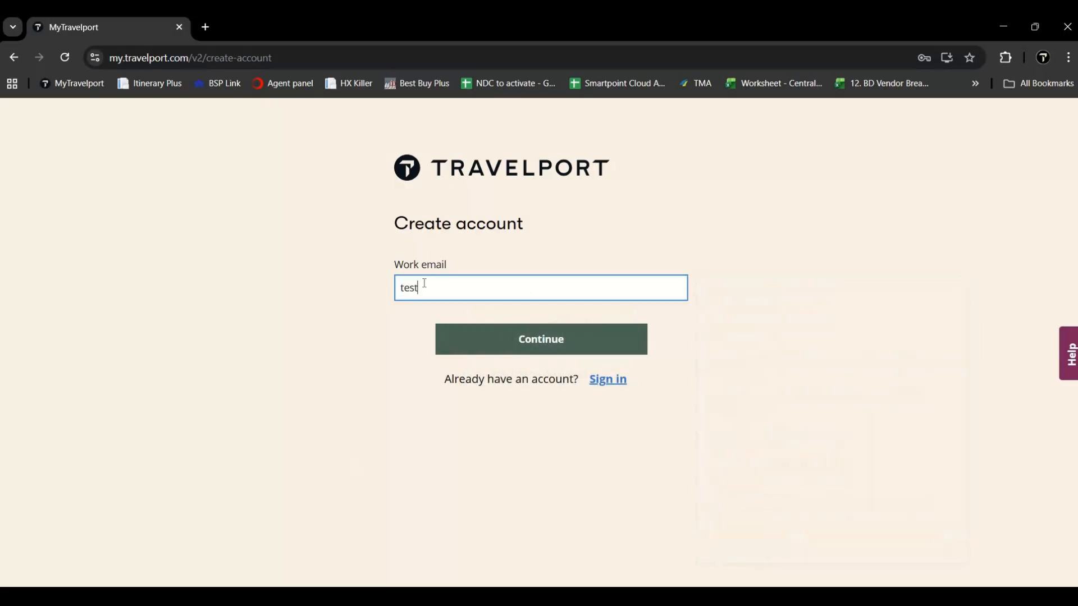
# Step: Continue to the account details and enter the agent's first name
pyautogui.click(480, 348)
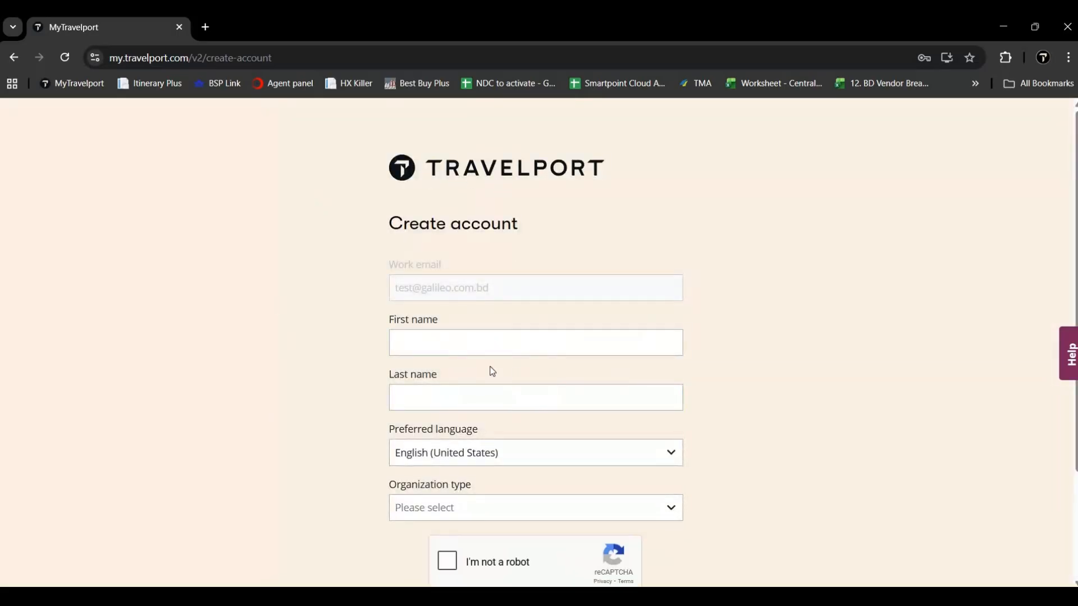
pyautogui.scroll(-2, 492, 371)
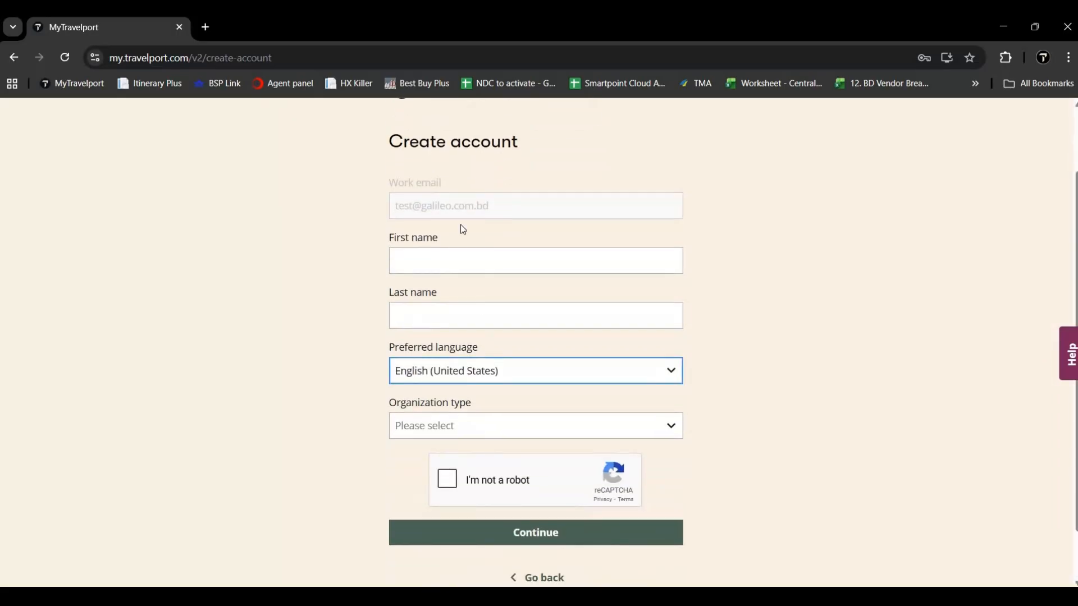
pyautogui.click(445, 259)
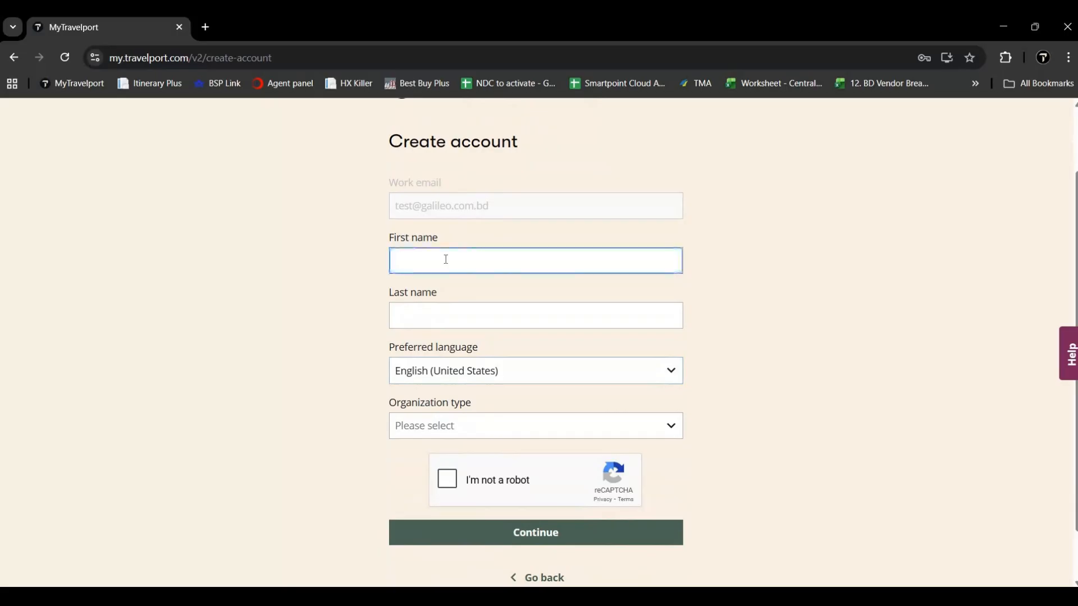
pyautogui.click(276, 322)
pyautogui.click(415, 263)
pyautogui.write('nabila')
pyautogui.press('Tab')
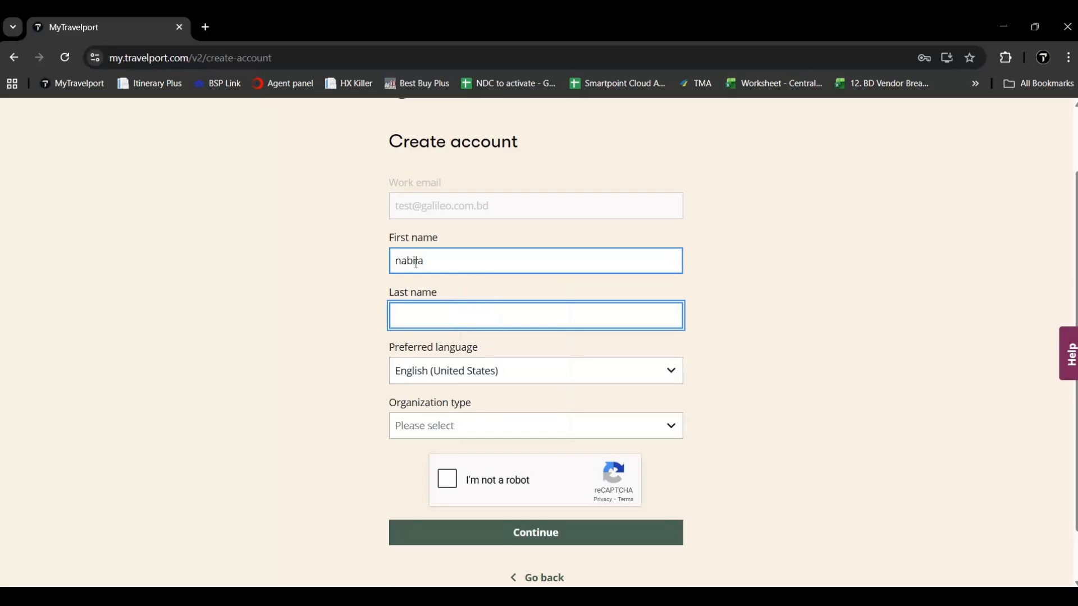
# Step: Set Organization type to Travel Agency, then clear the Smartpoint terminal prompt
pyautogui.click(427, 426)
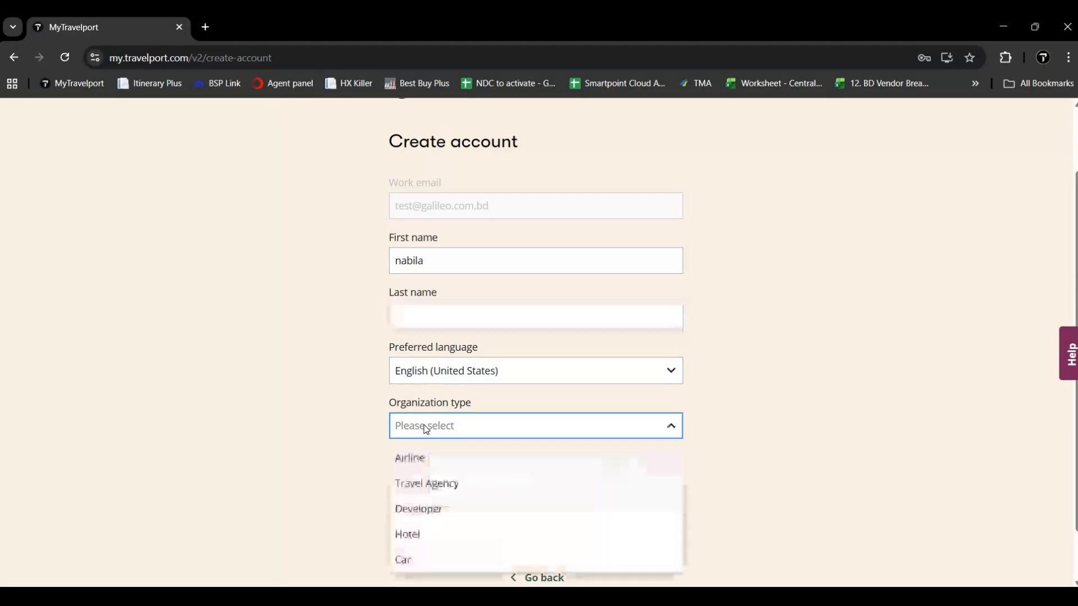
pyautogui.click(419, 489)
pyautogui.scroll(-1, 365, 463)
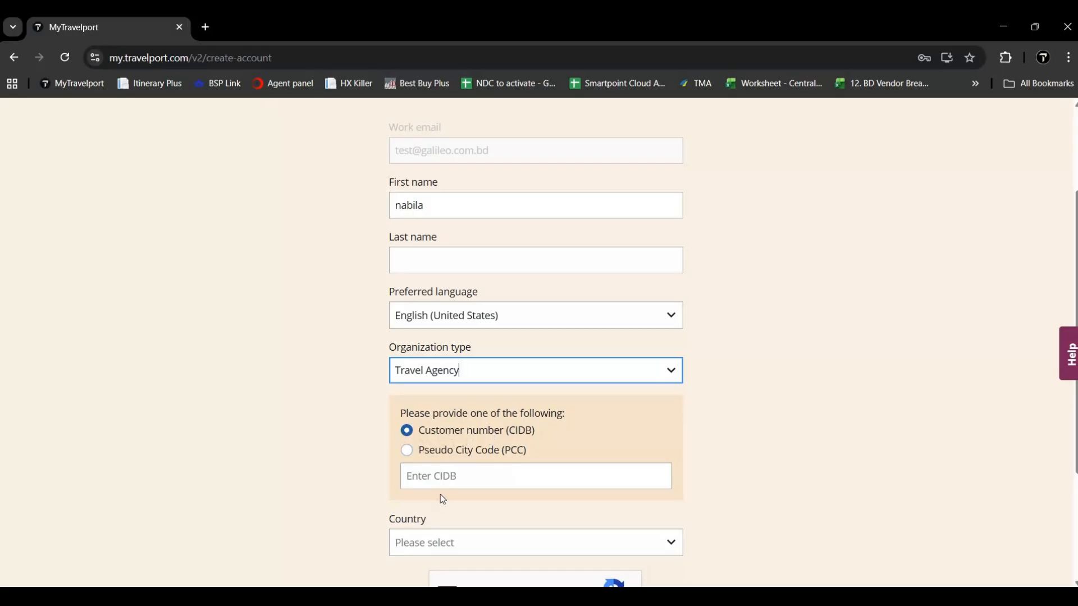
pyautogui.click(441, 476)
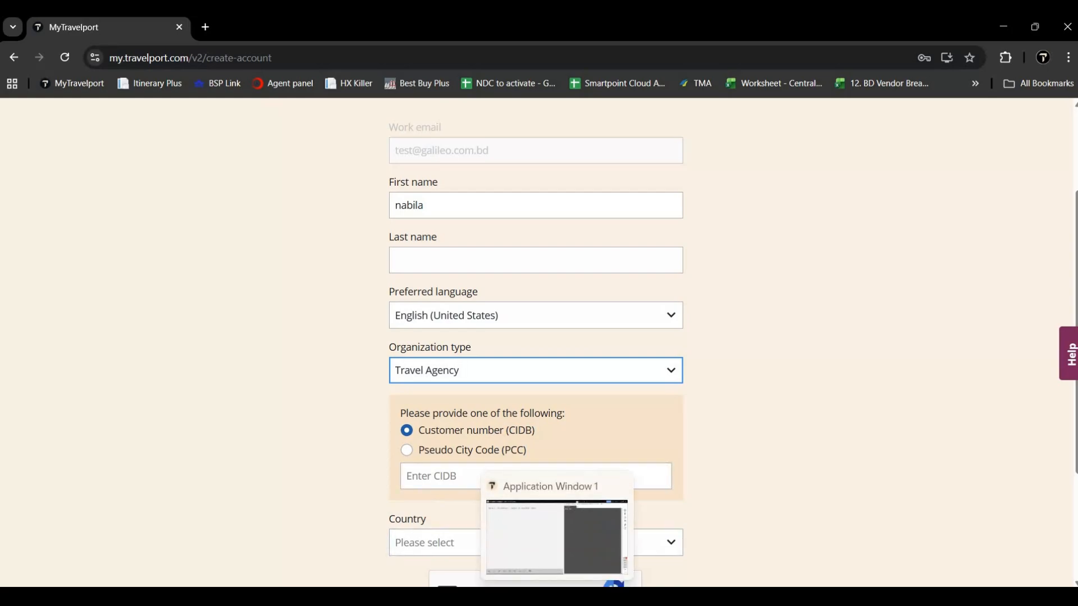
pyautogui.click(559, 596)
pyautogui.hotkey('ctrl', 'BackSpace')
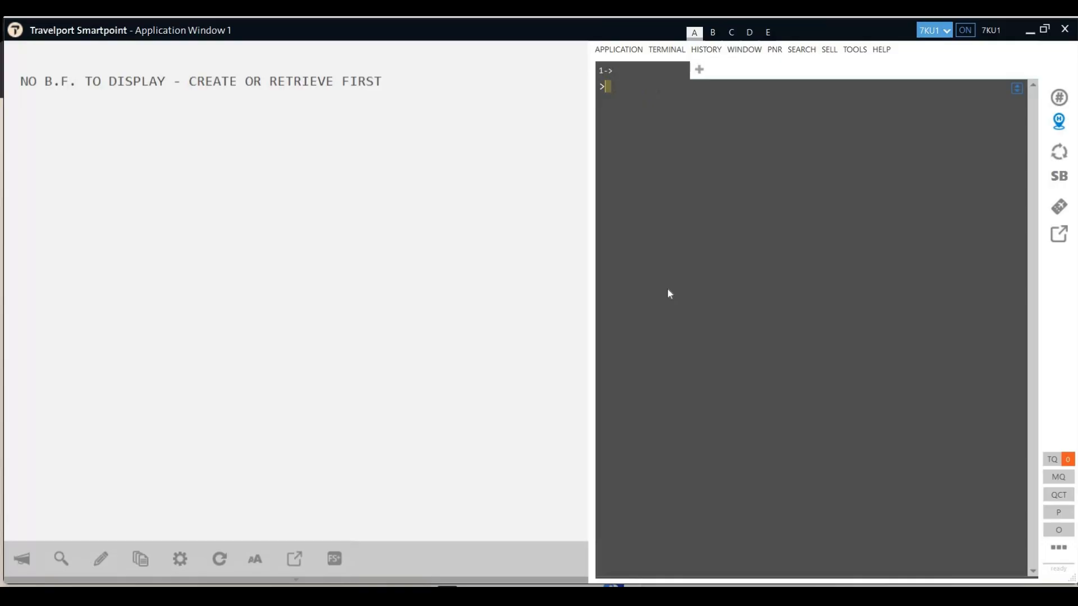
# Step: Type C*CIDBNUMBER at the Smartpoint terminal prompt to look up the agency's CIDB
pyautogui.write('C*CIDBNUMBER')
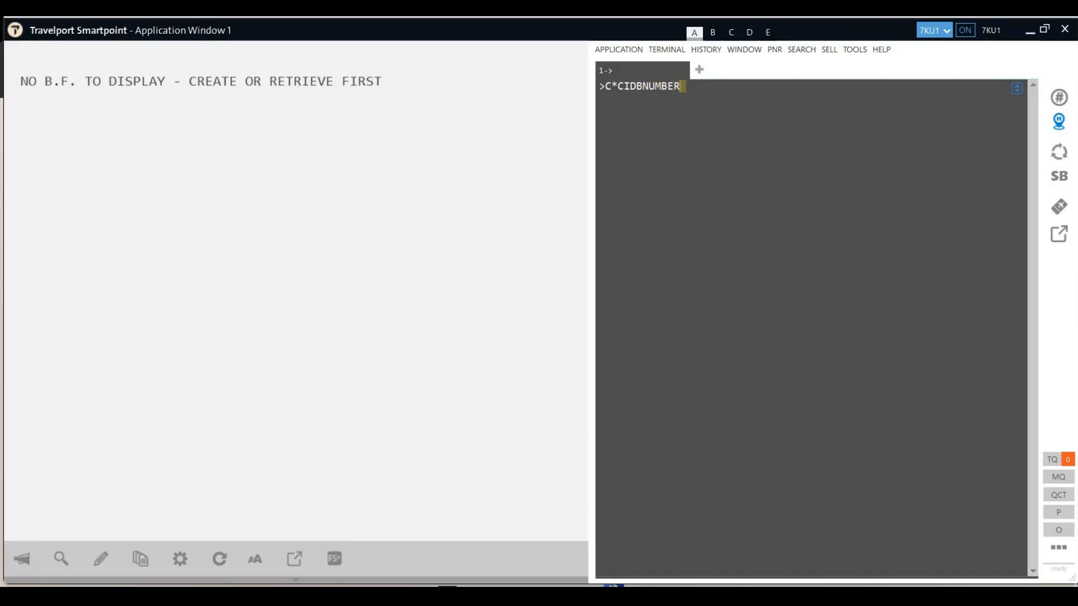
# Step: Back in the sign-up form, enter the agency's CIDB number
pyautogui.hotkey('alt', 'Tab')
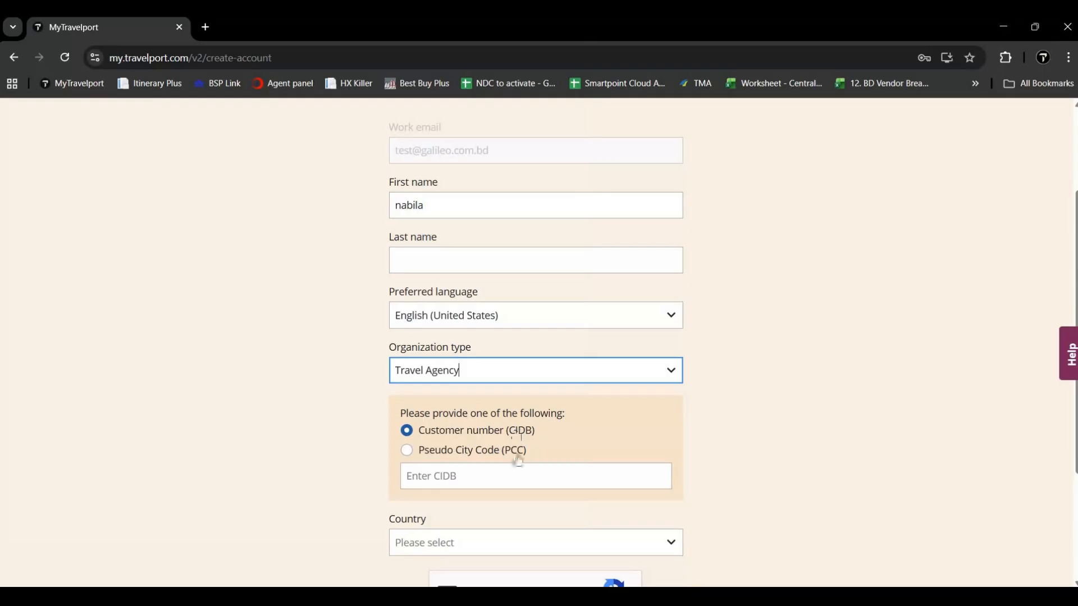
pyautogui.click(487, 475)
pyautogui.write('574599')
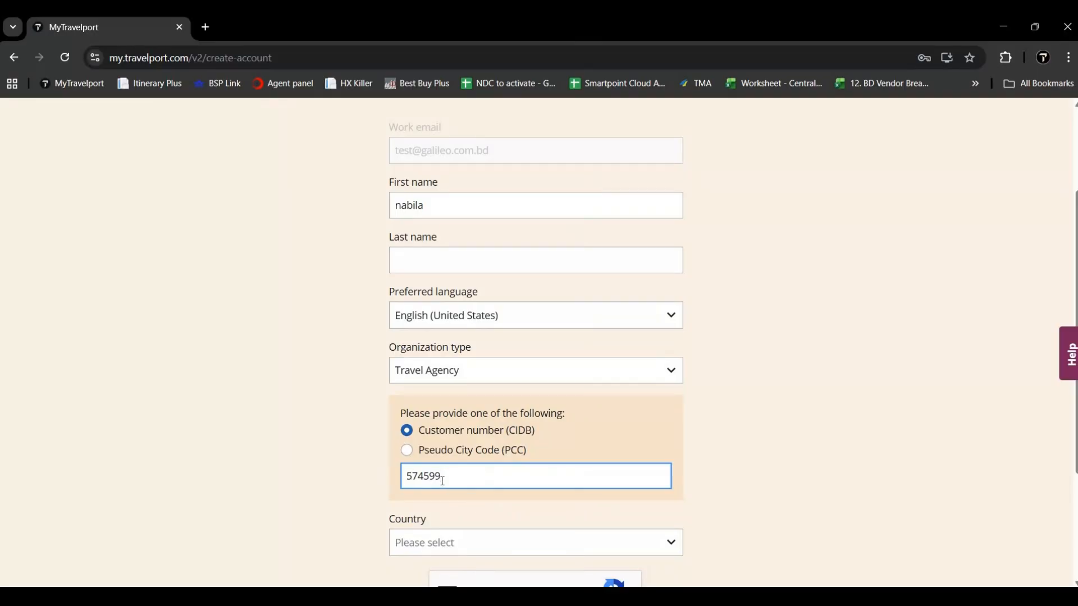
pyautogui.scroll(-1, 441, 481)
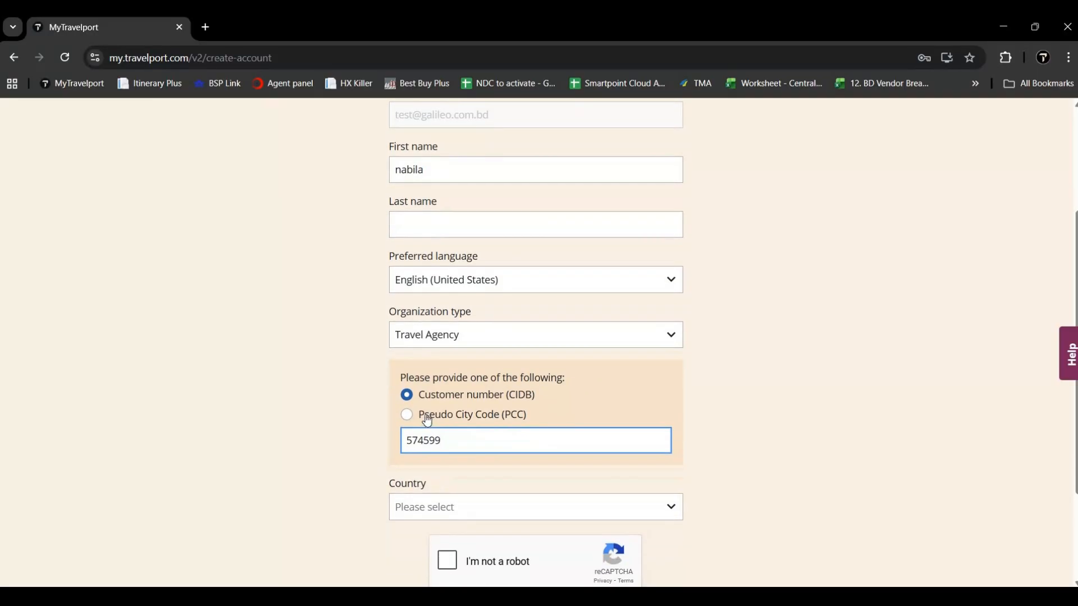
# Step: Choose identification by Pseudo City Code (PCC) and check the Travelport system choices
pyautogui.click(408, 420)
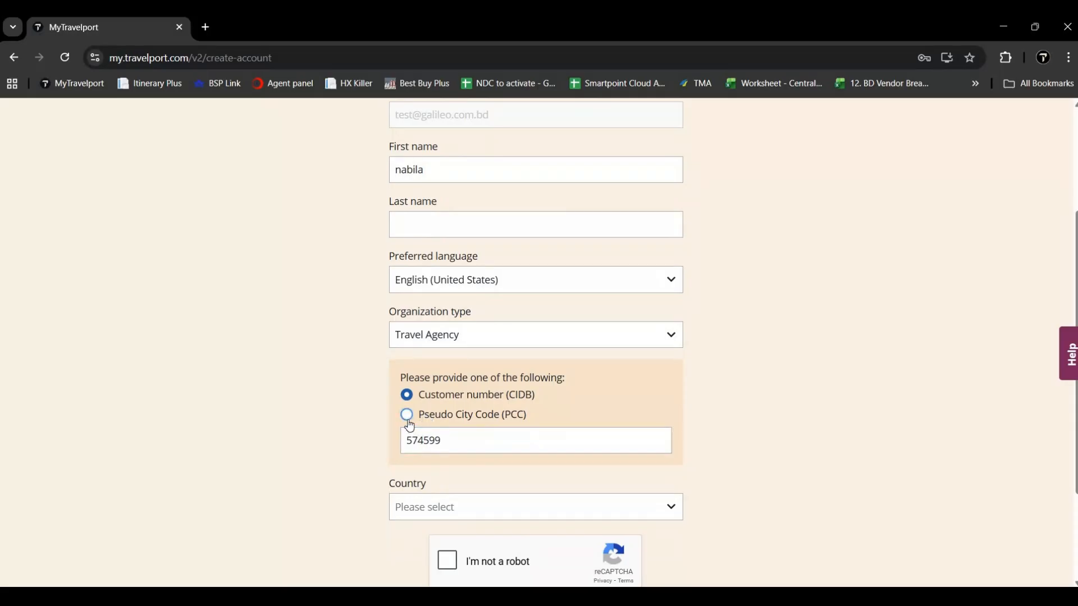
pyautogui.click(421, 441)
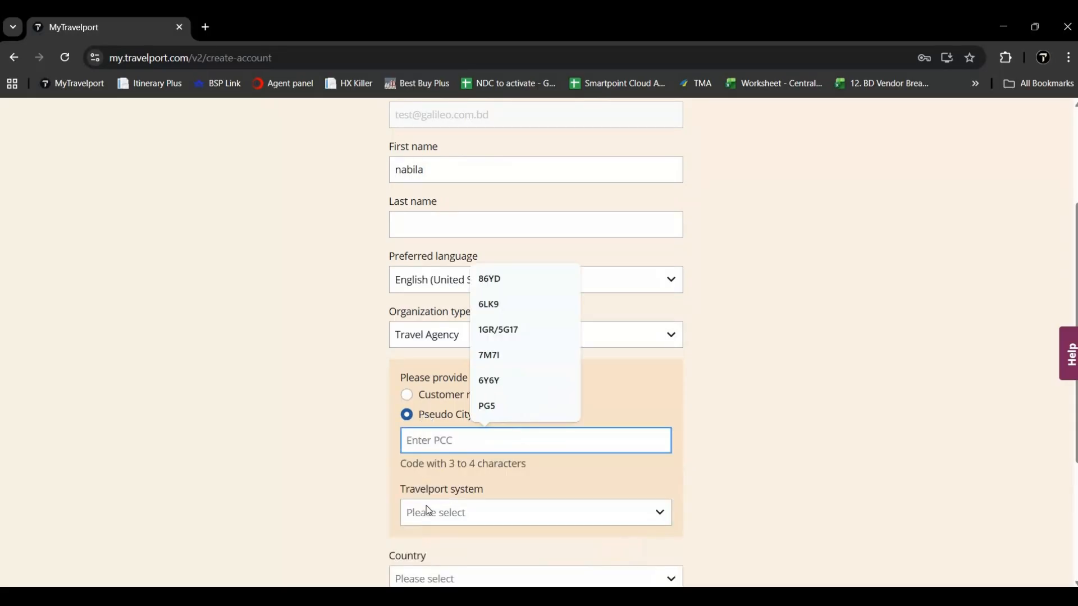
pyautogui.click(429, 511)
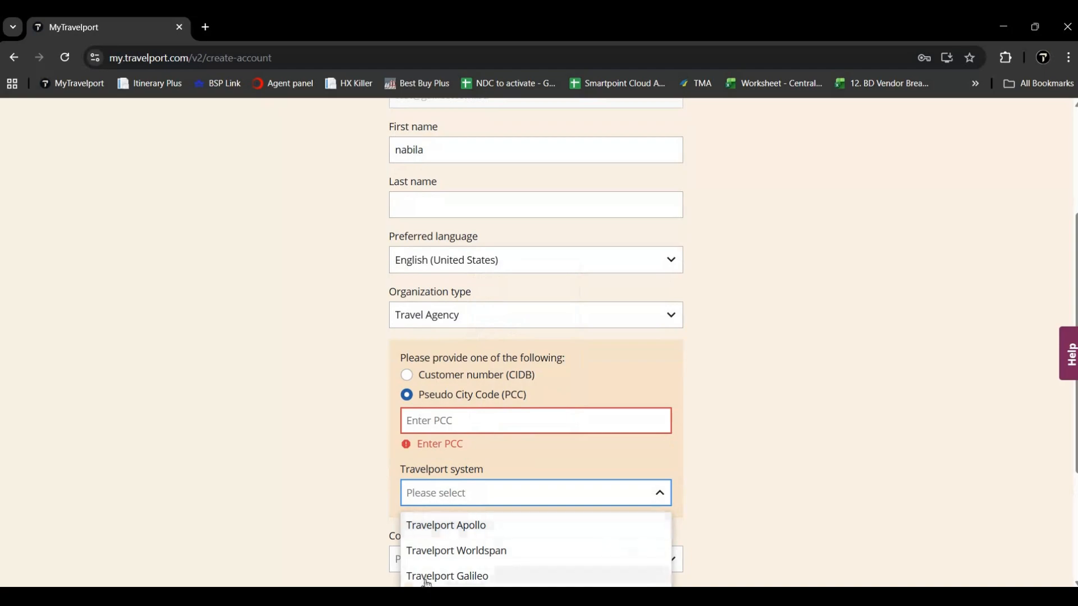
pyautogui.click(391, 498)
pyautogui.scroll(-2, 415, 483)
# Step: Set the country to Bangladesh, pass the robot check, then switch to signing in instead
pyautogui.click(433, 464)
pyautogui.write('ban')
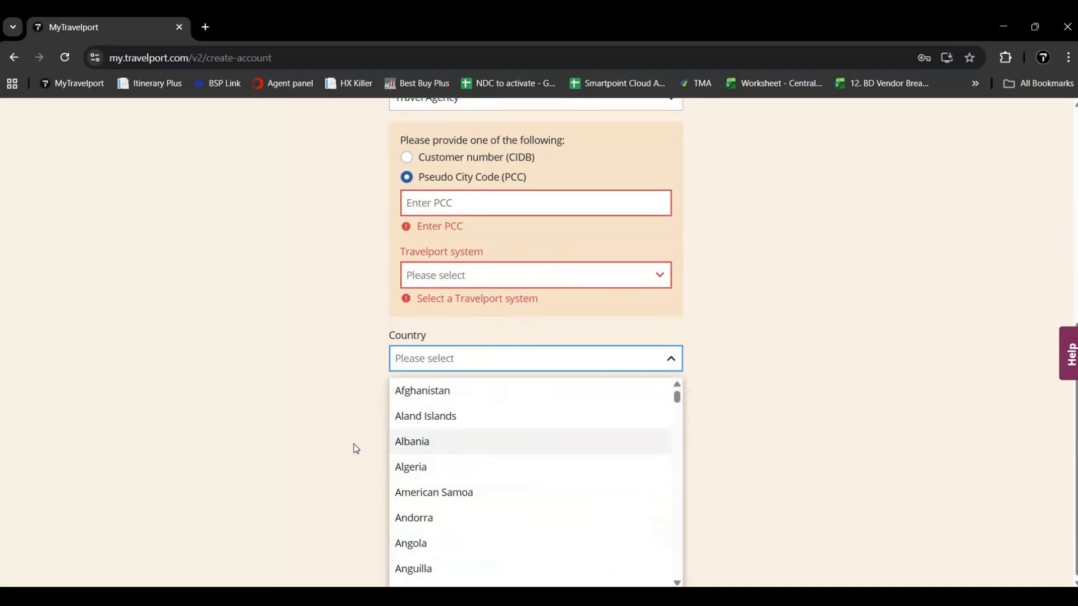
pyautogui.write('g')
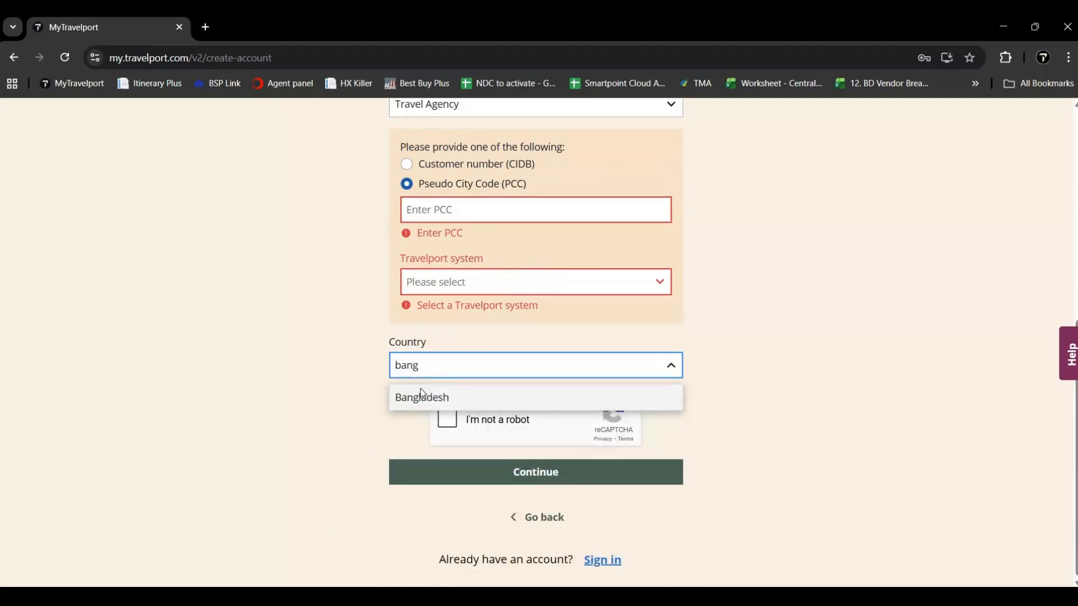
pyautogui.click(422, 396)
pyautogui.click(446, 416)
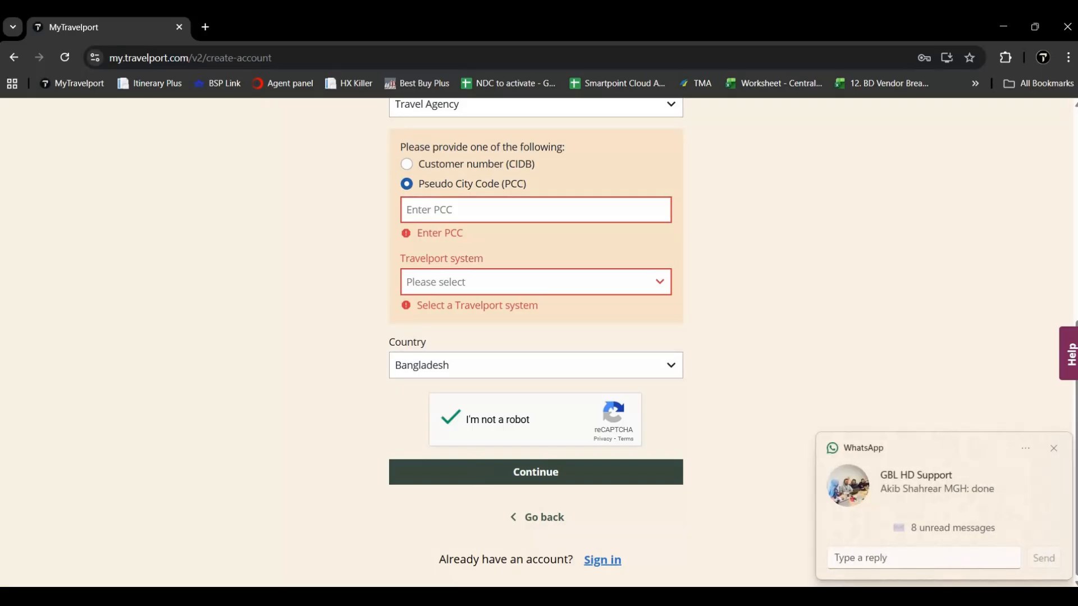
pyautogui.click(1054, 450)
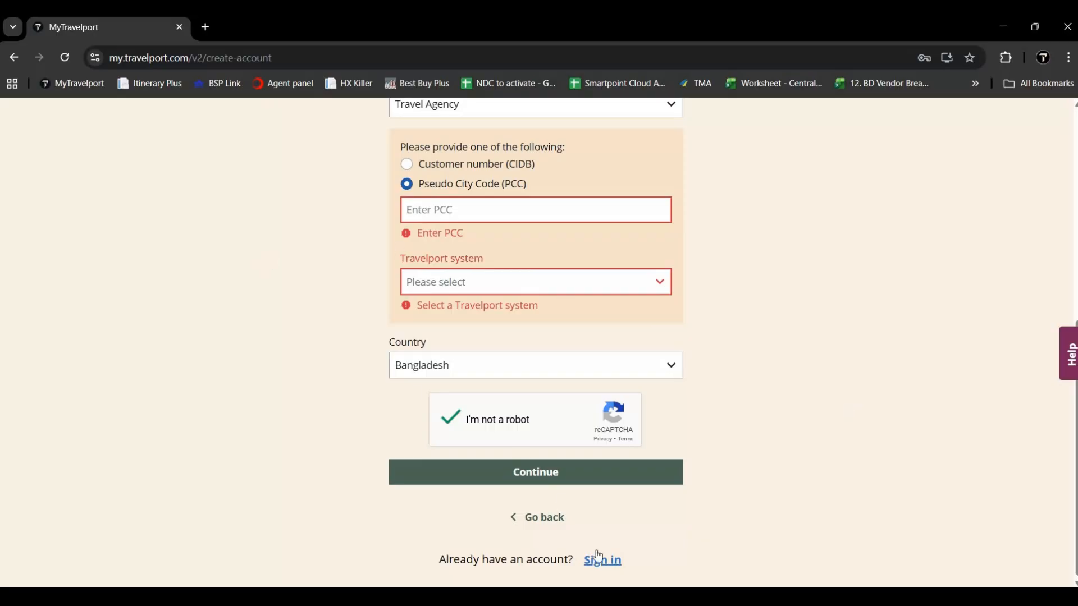
pyautogui.click(603, 561)
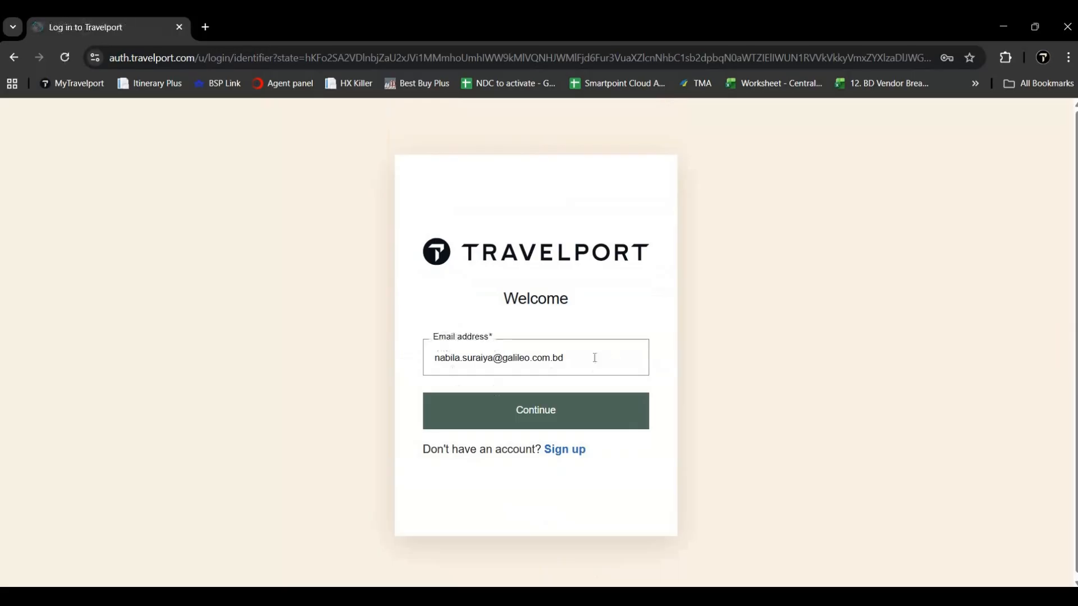
# Step: Submit the account email and password, then open Outlook's MyTP Authentication Code folder
pyautogui.click(524, 400)
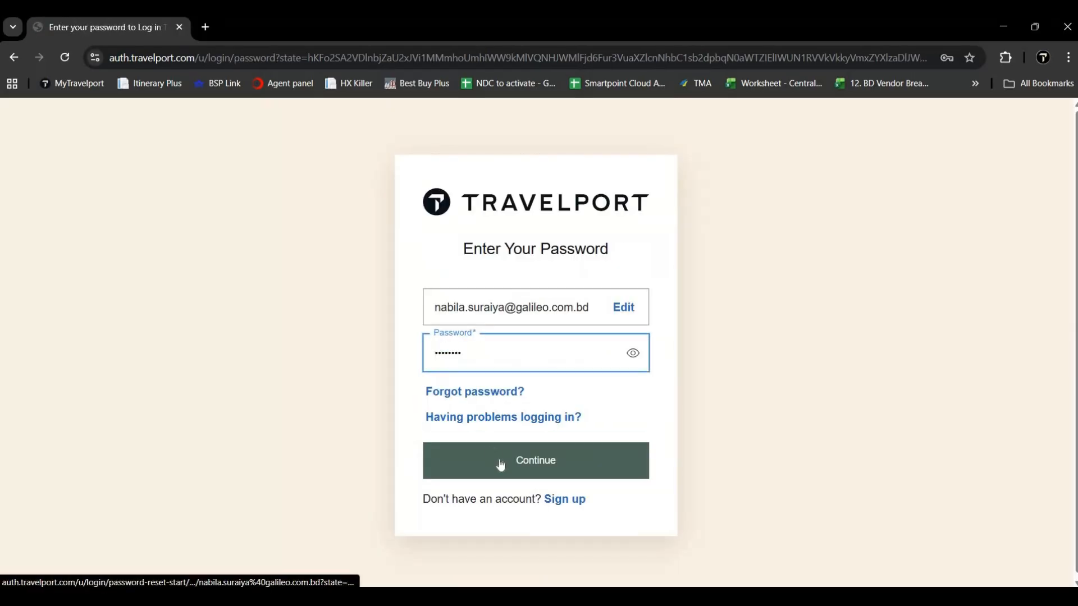
pyautogui.click(497, 467)
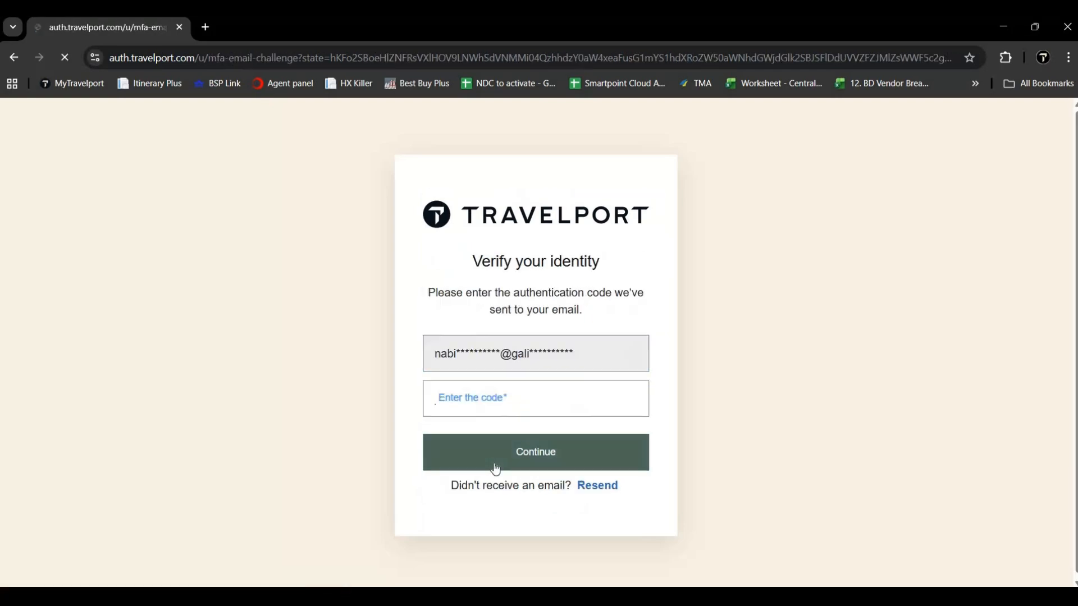
pyautogui.moveTo(369, 596)
pyautogui.click(241, 547)
pyautogui.scroll(6, 83, 217)
pyautogui.click(68, 234)
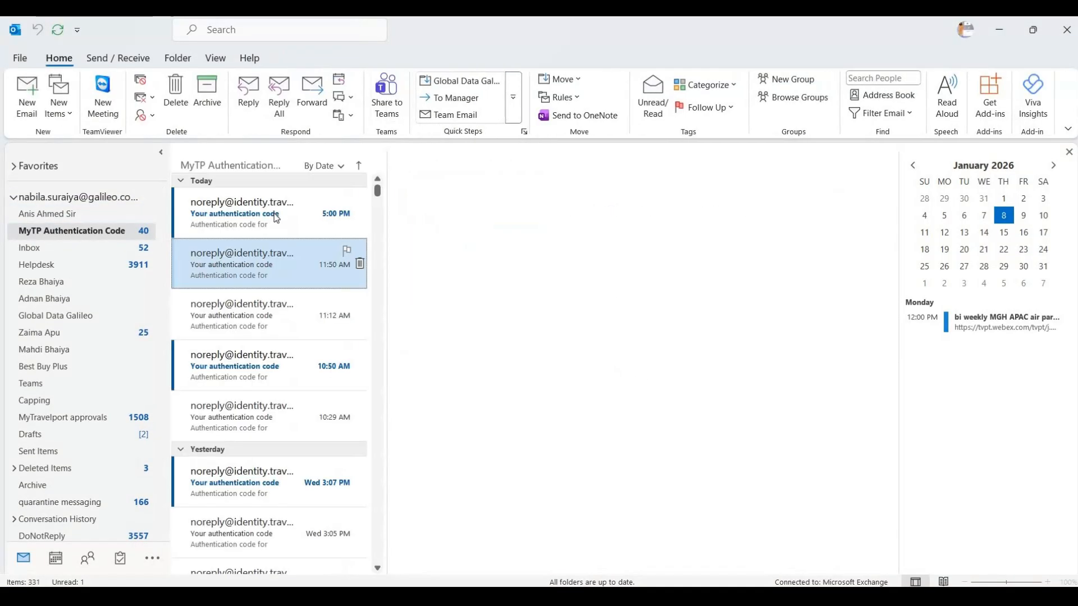
# Step: Open the newest authentication code email and copy its verification code back to the browser
pyautogui.click(277, 218)
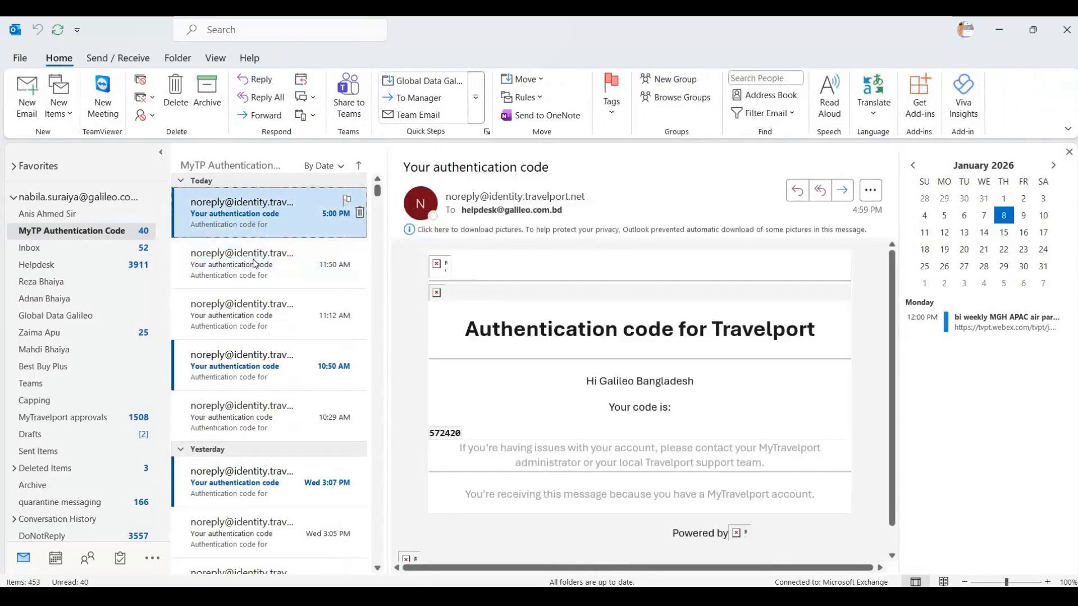
pyautogui.click(231, 219)
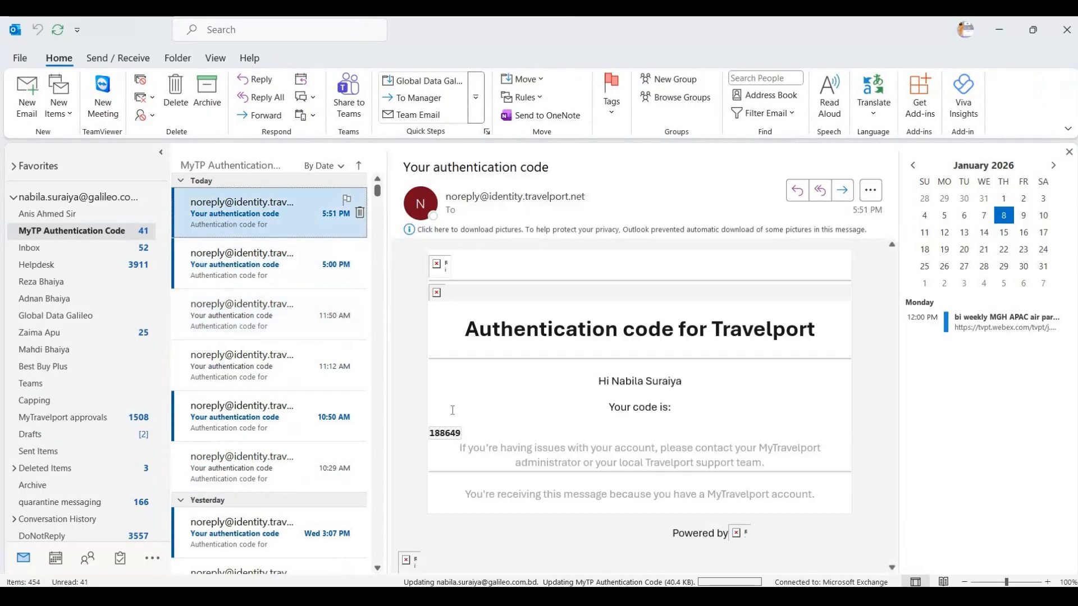
pyautogui.doubleClick(448, 432)
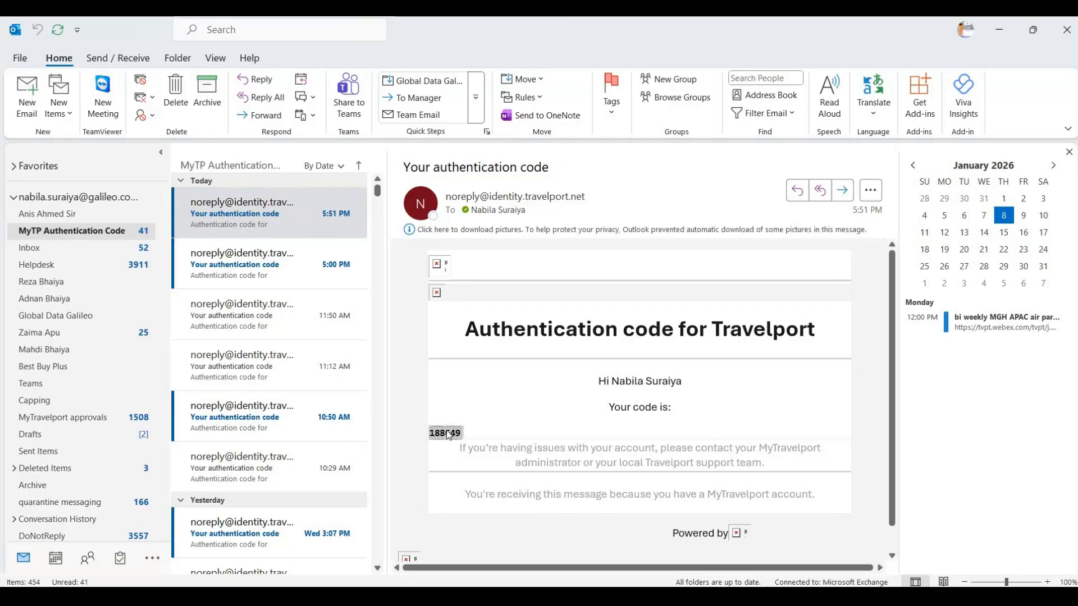
pyautogui.hotkey('ctrl', 'c')
pyautogui.hotkey('alt', 'Tab')
# Step: Paste and submit the verification code to reach the home page, then bring Smartpoint forward
pyautogui.hotkey('ctrl', 'v')
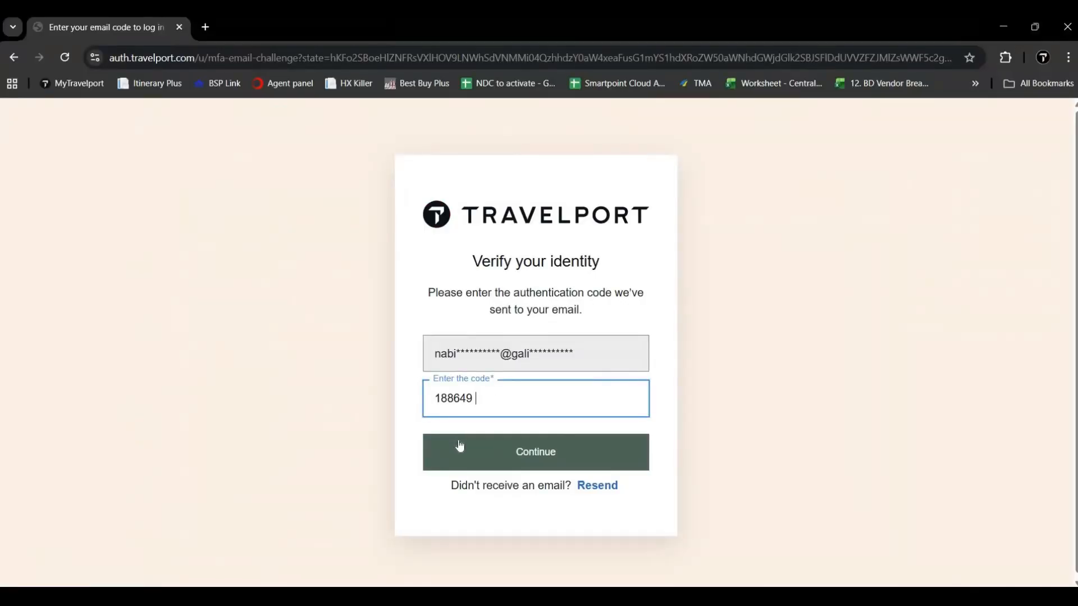
pyautogui.click(459, 441)
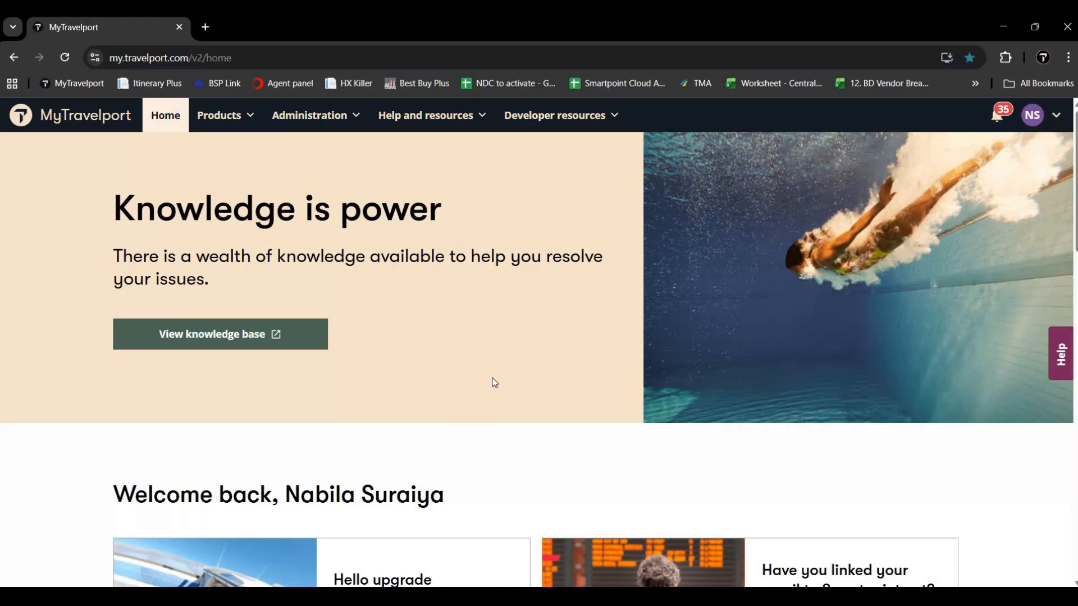
pyautogui.click(461, 597)
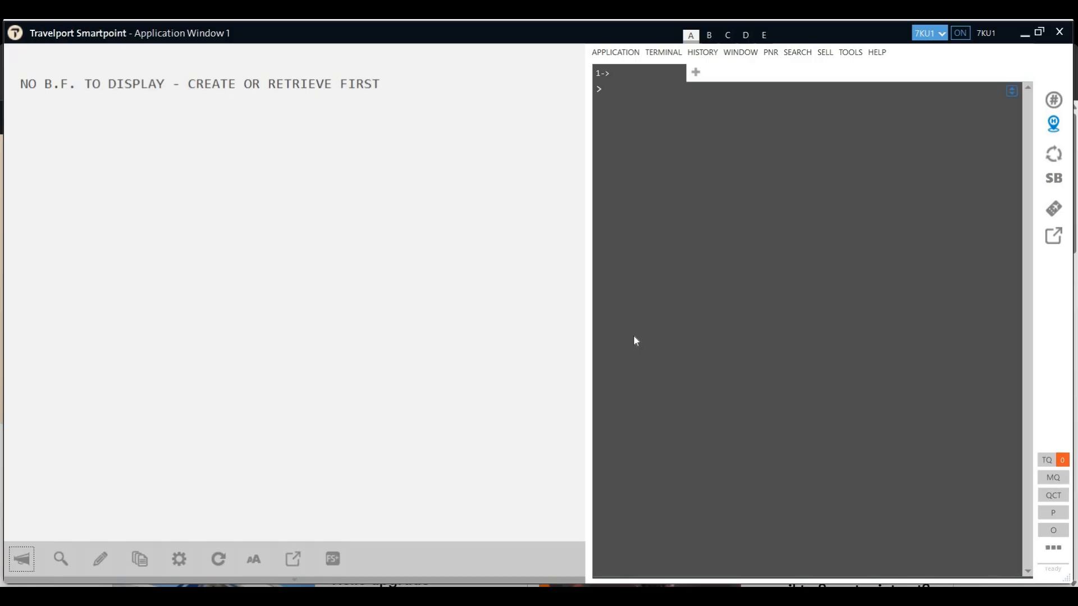
# Step: Run STD/ZNA/*EM in the Smartpoint terminal to start the agent email change
pyautogui.click(667, 272)
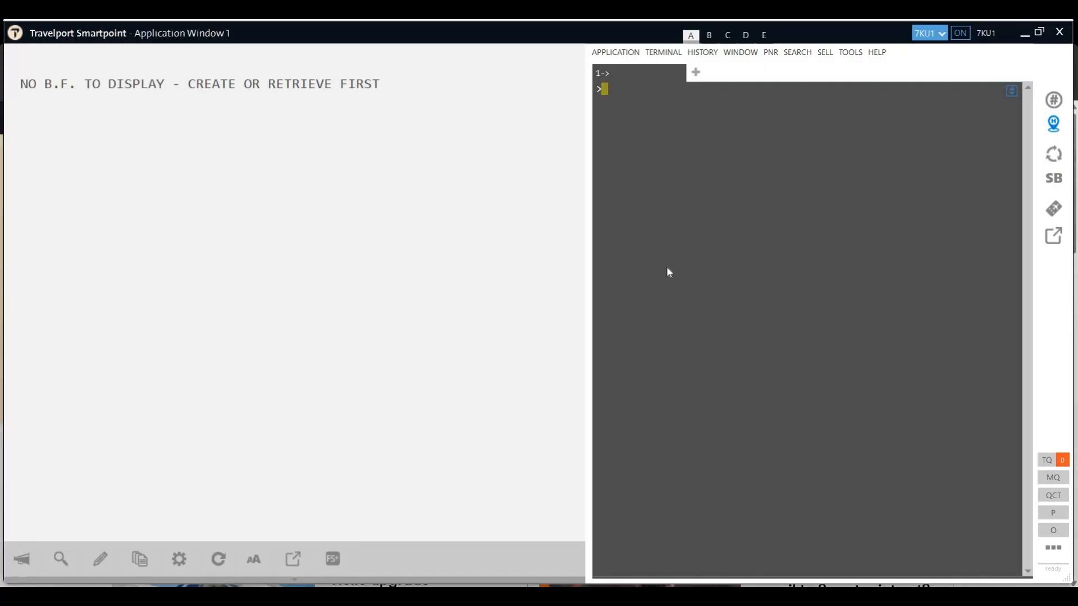
pyautogui.write('STD/ZNA')
pyautogui.write('/*EM')
pyautogui.press('Return')
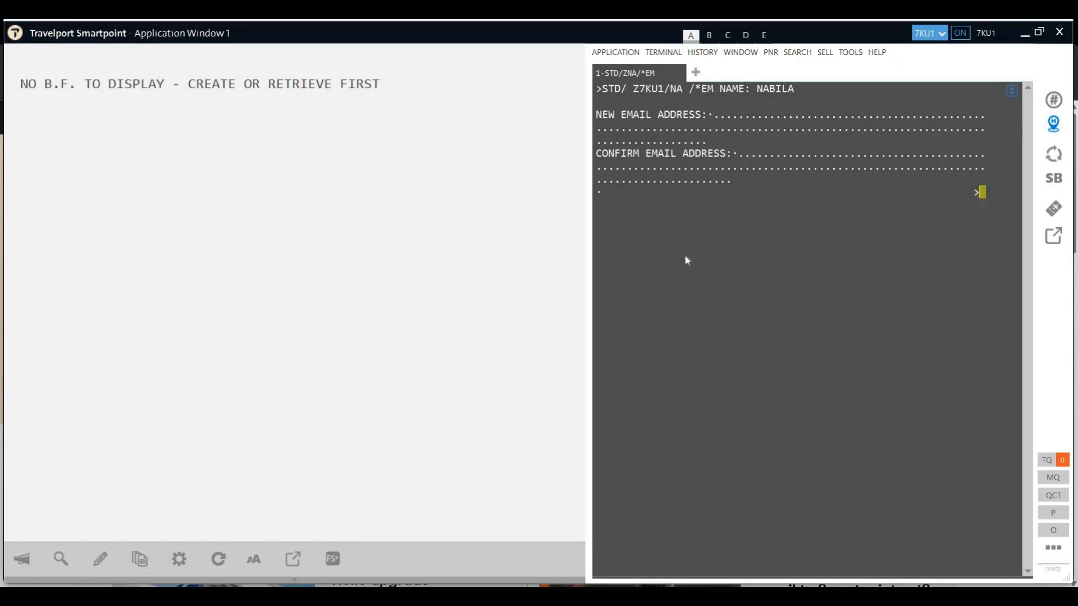
# Step: Enter and confirm the new test email address, submit it, and clear the screen
pyautogui.click(715, 115)
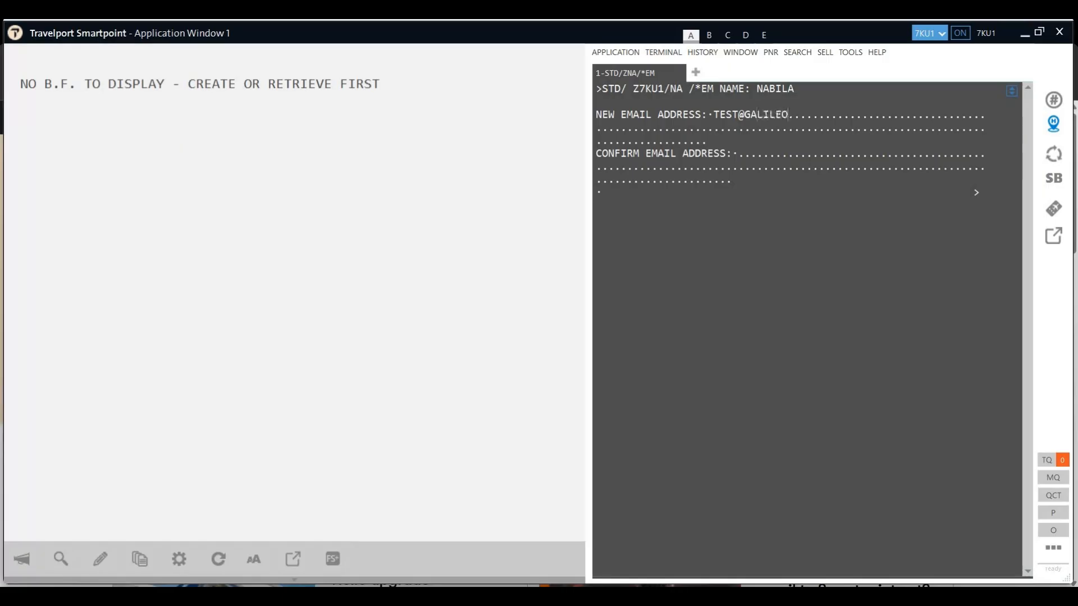
pyautogui.write('E')
pyautogui.press('BackSpace')
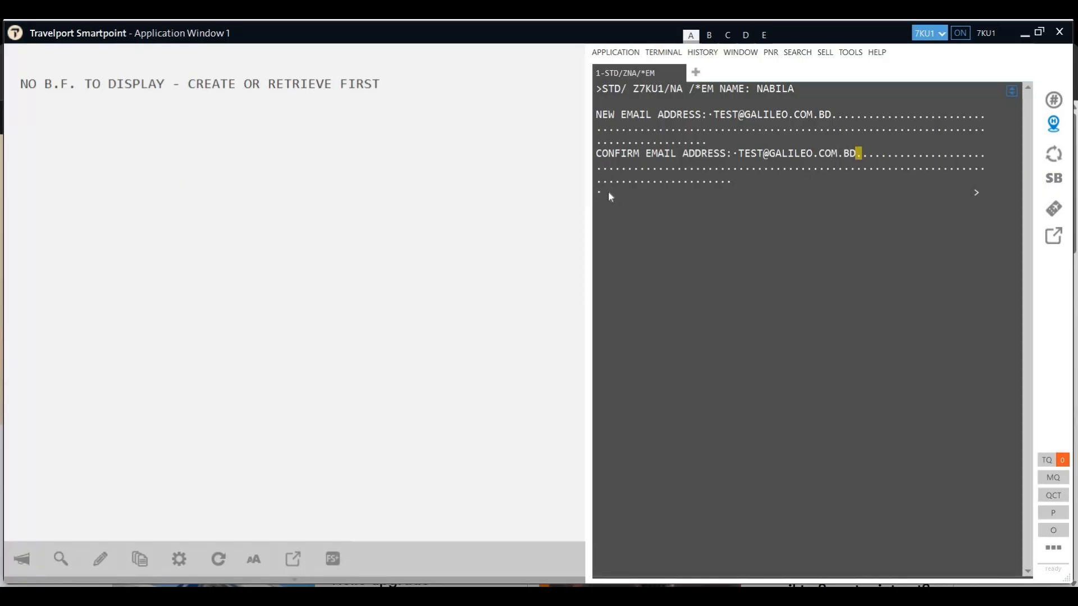
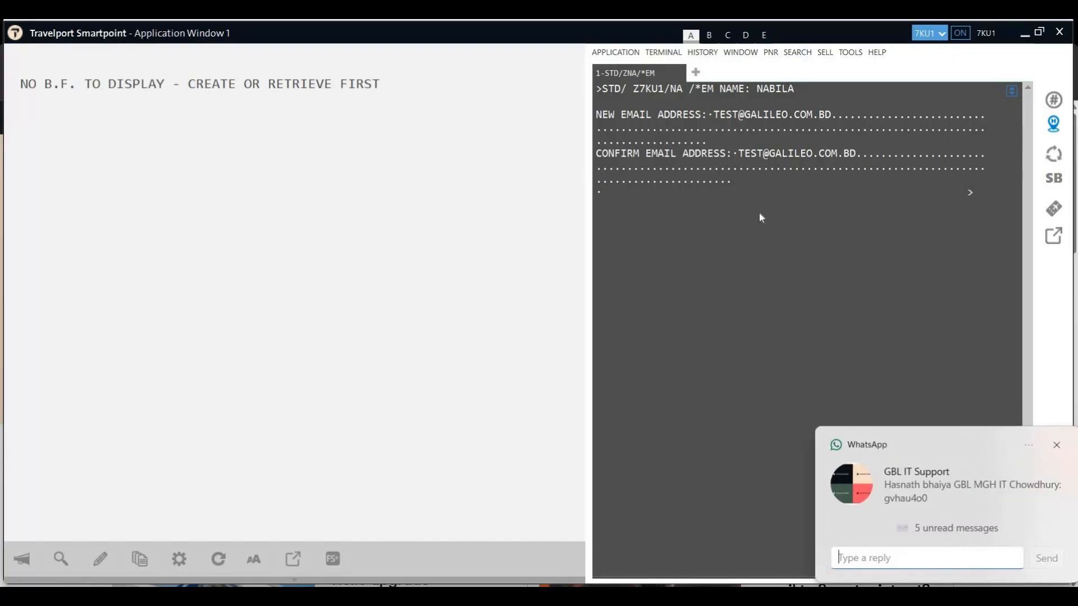
pyautogui.press('Return')
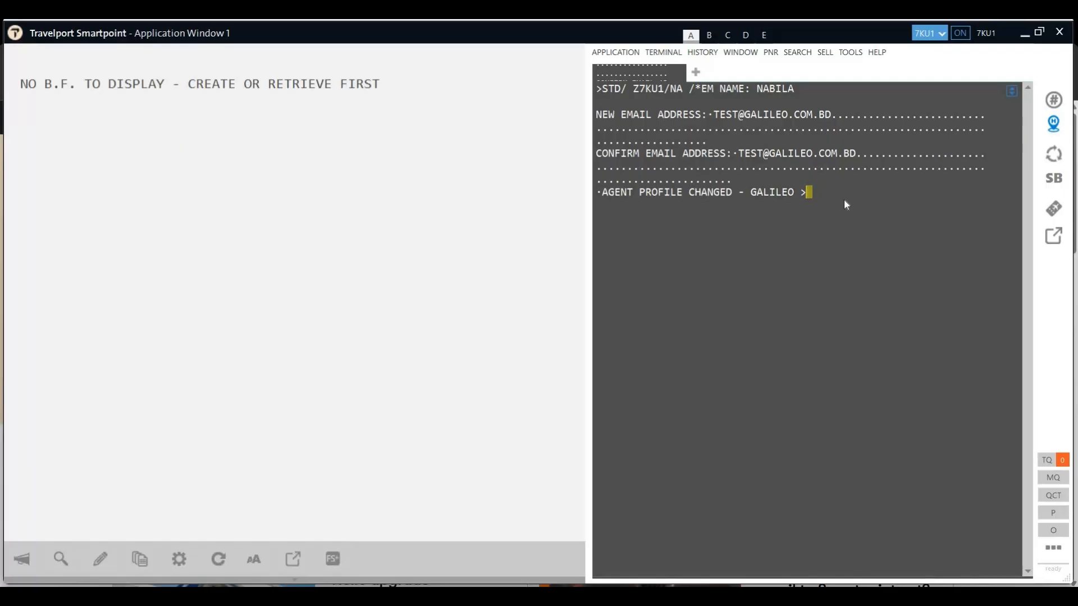
pyautogui.hotkey('ctrl', 'w')
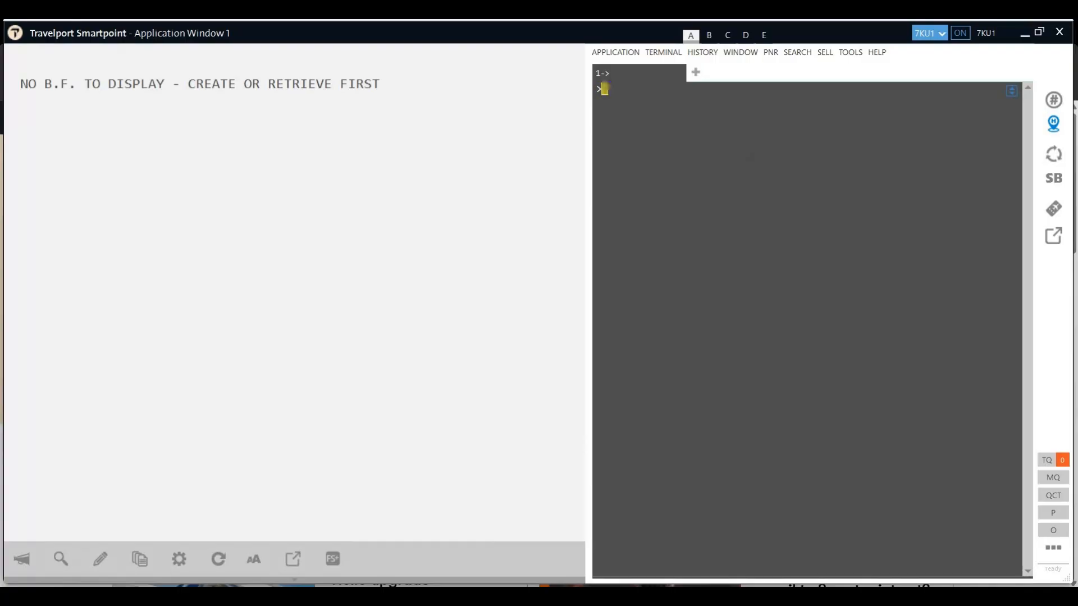
# Step: Open Request Host Password under Help and resources and select the agency's 1G Host Client ID
pyautogui.click(461, 596)
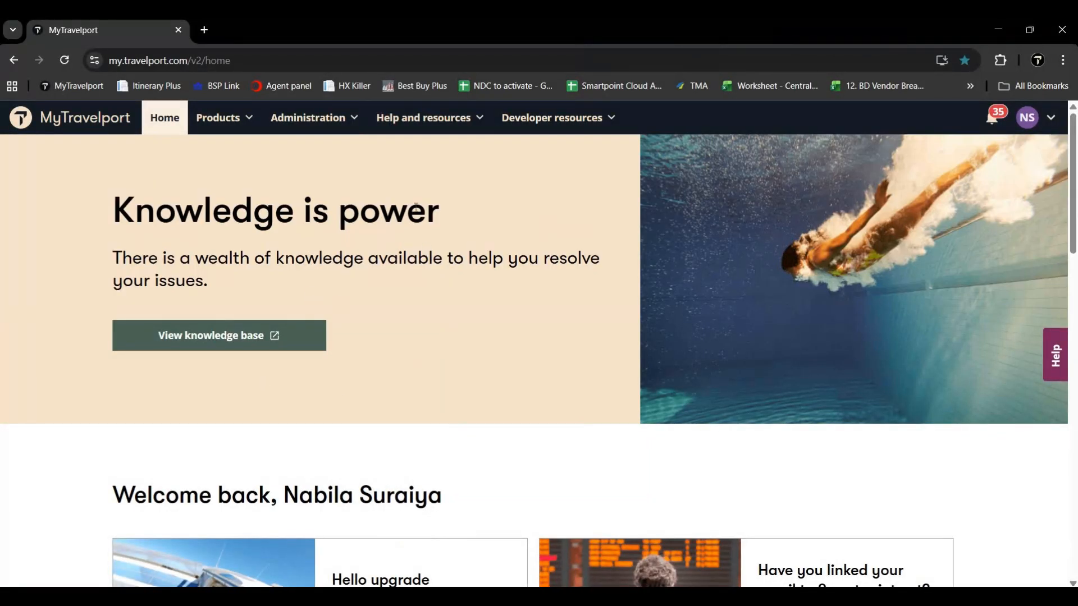
pyautogui.moveTo(414, 133)
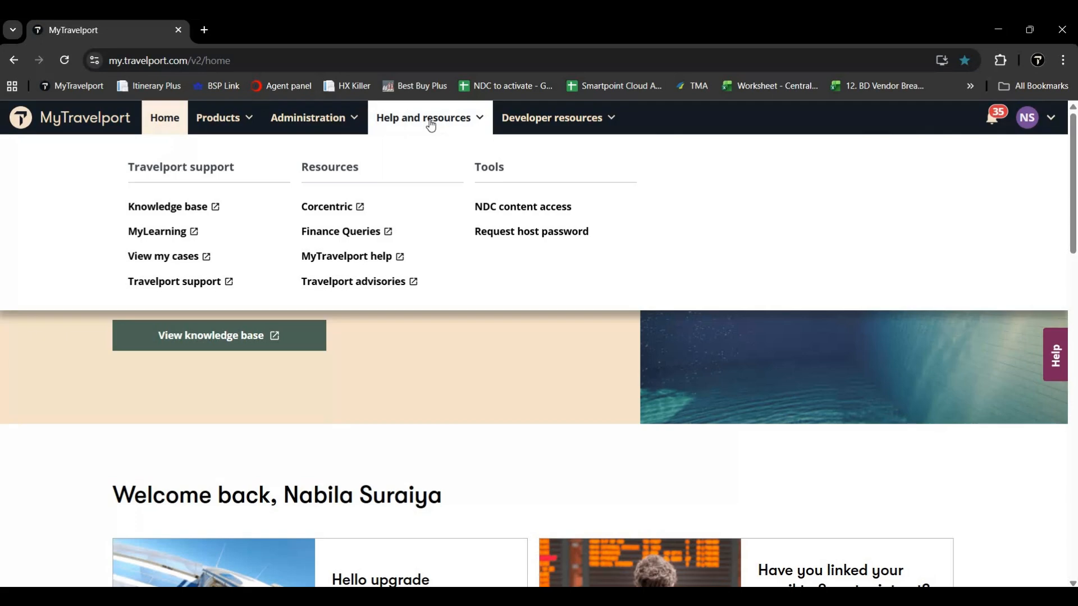
pyautogui.click(501, 234)
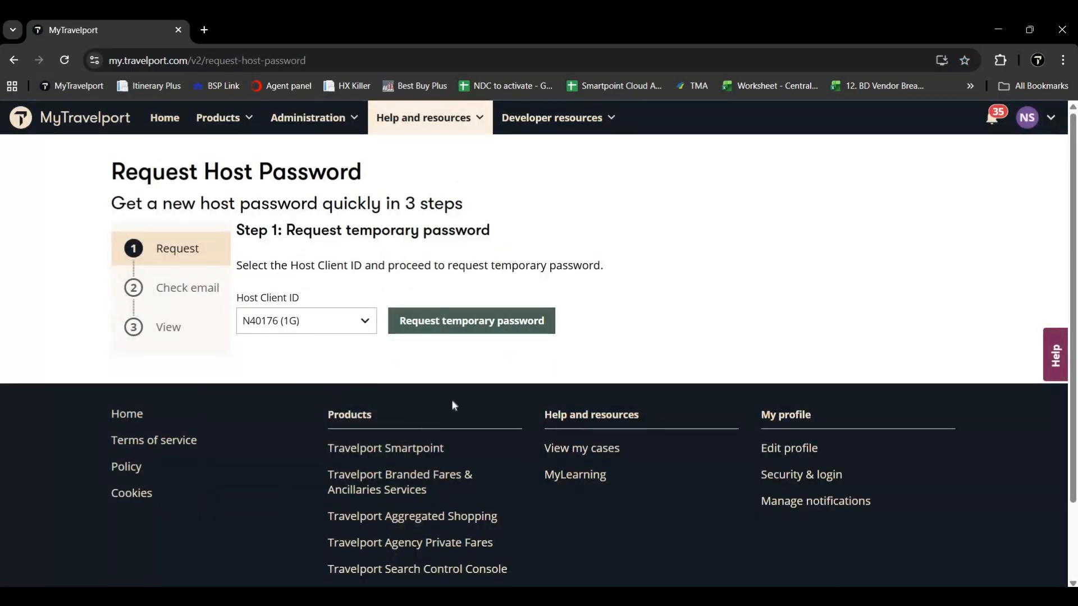
pyautogui.click(366, 321)
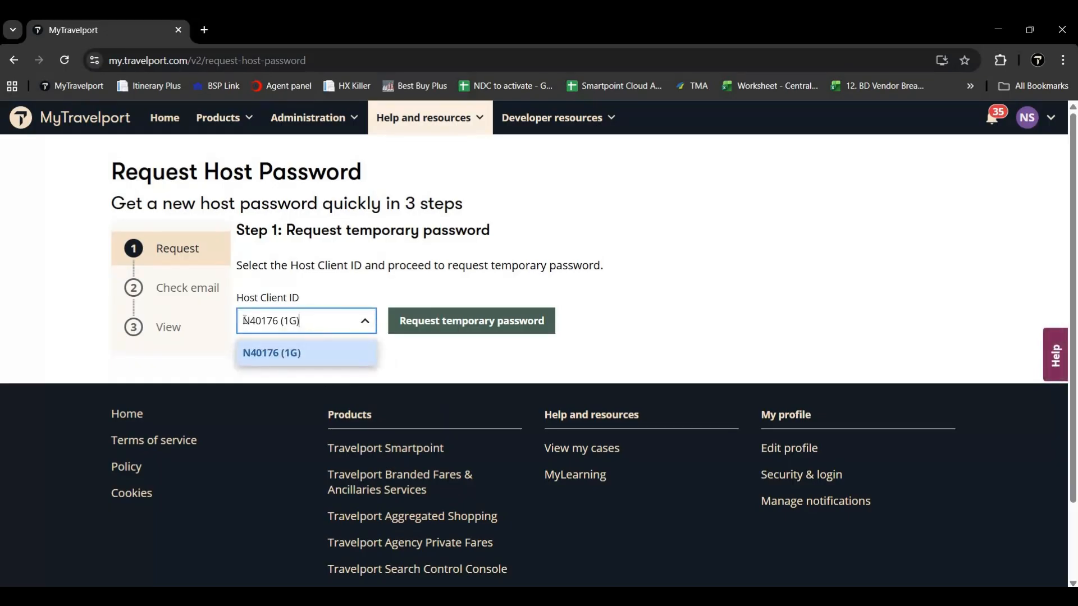
pyautogui.click(401, 355)
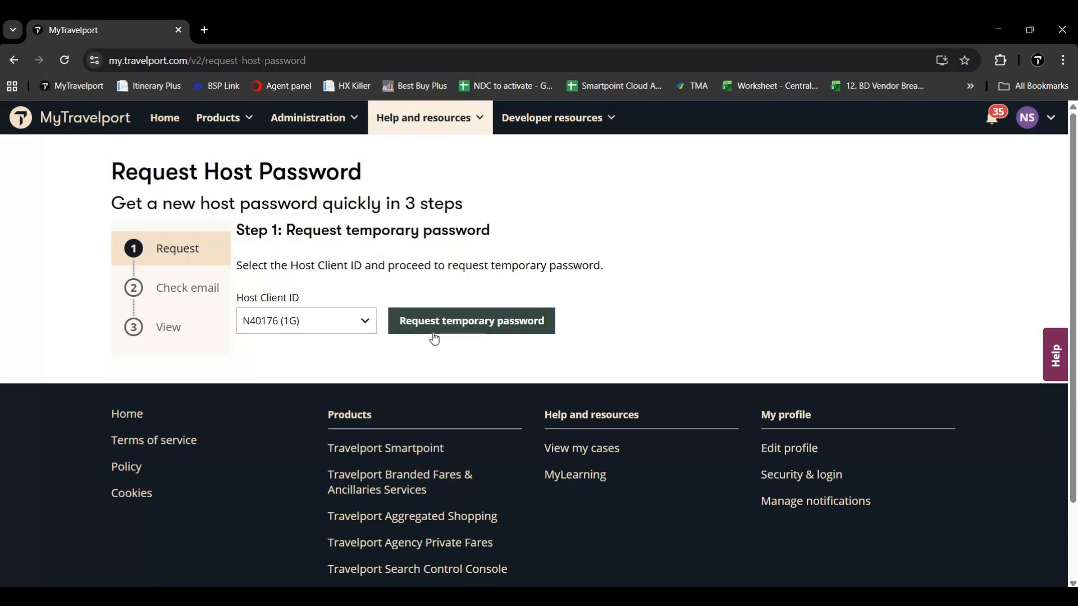
pyautogui.moveTo(553, 596)
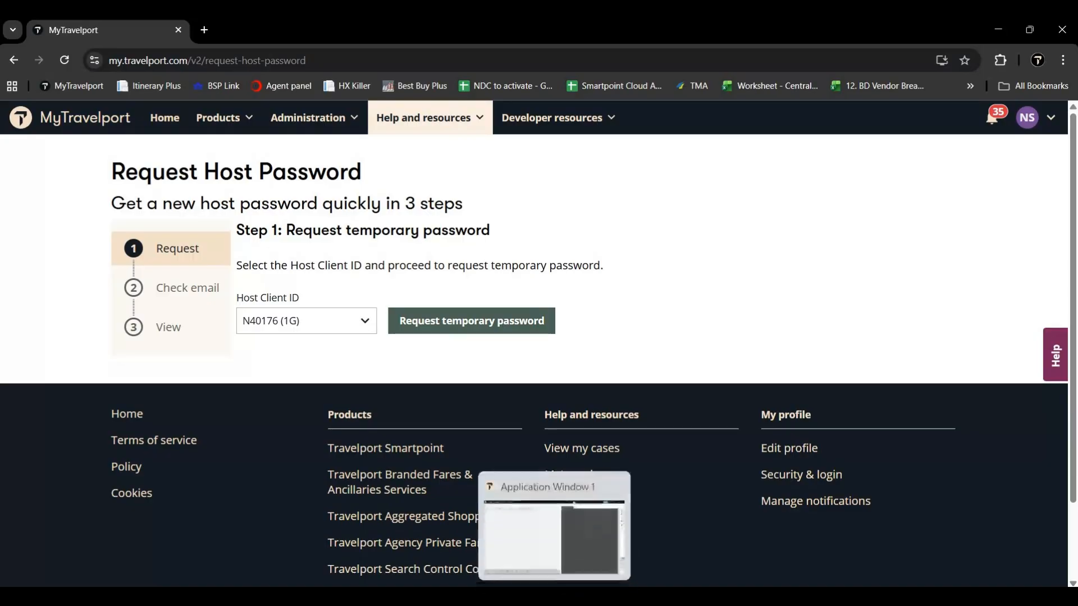
pyautogui.click(554, 527)
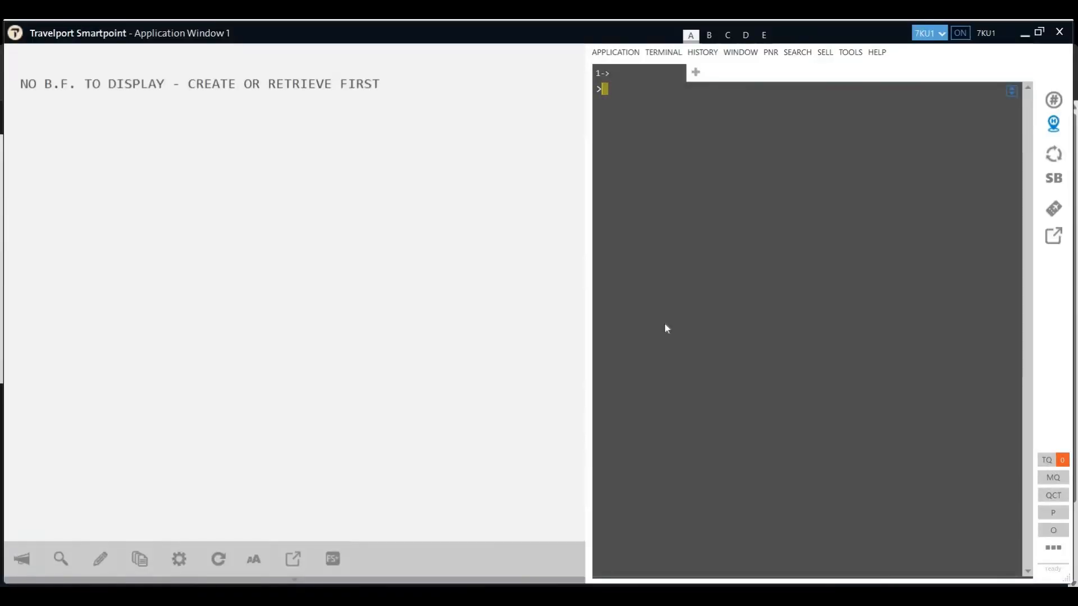